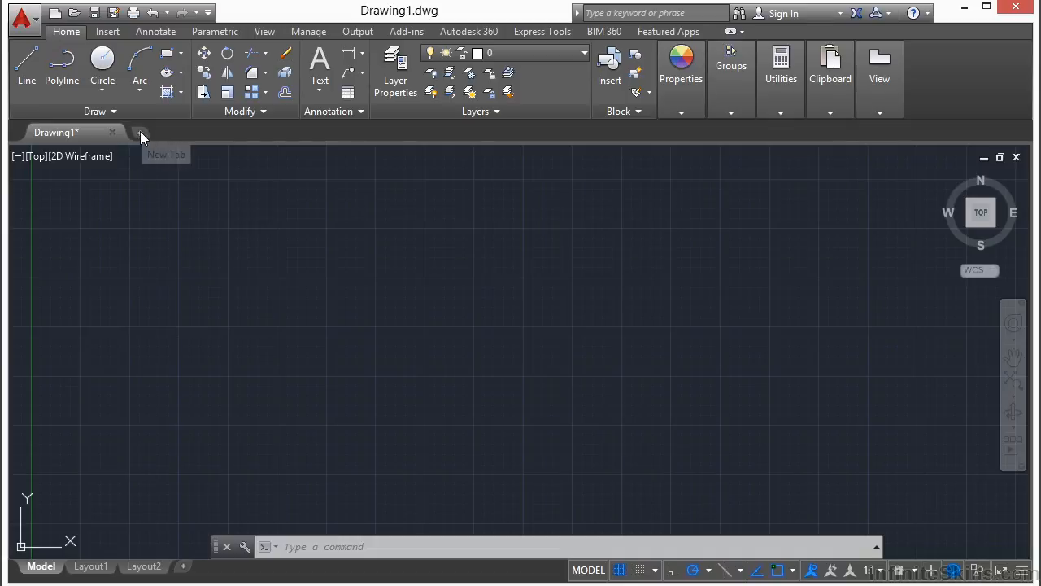
# - Create a new drawing from the acad.dwt template
pyautogui.click(142, 133)
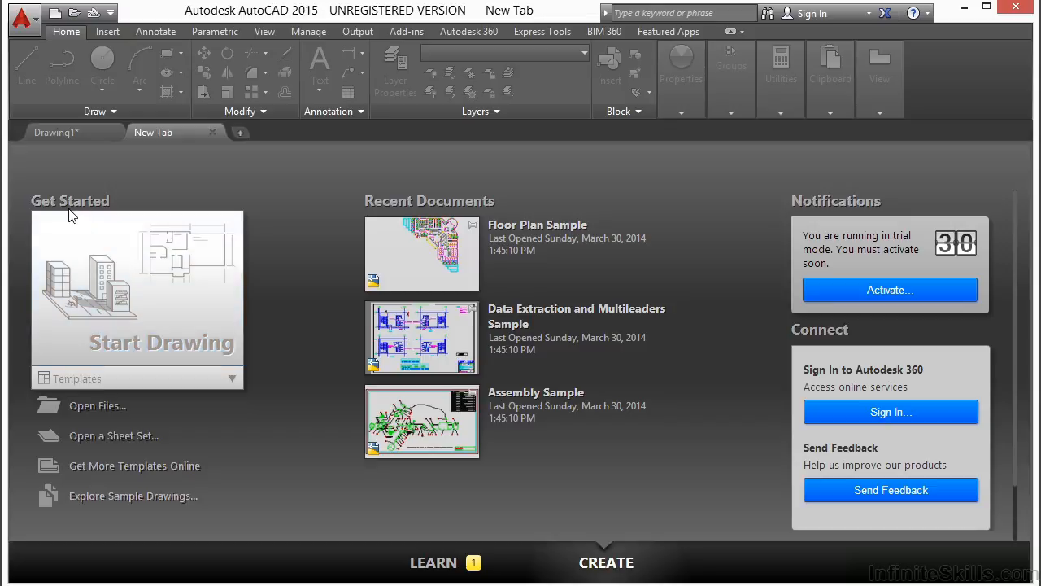
pyautogui.click(90, 388)
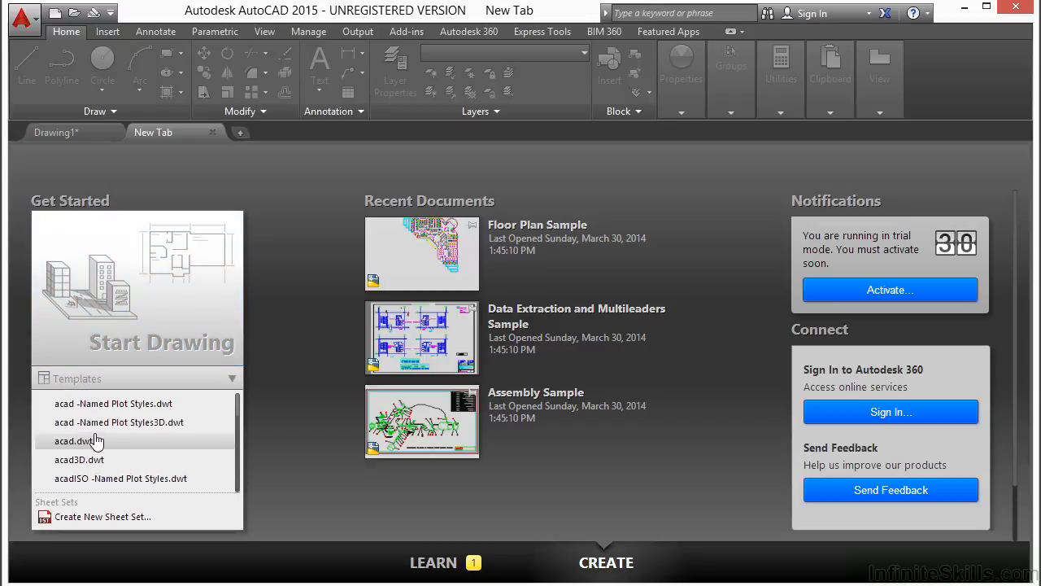
pyautogui.click(94, 444)
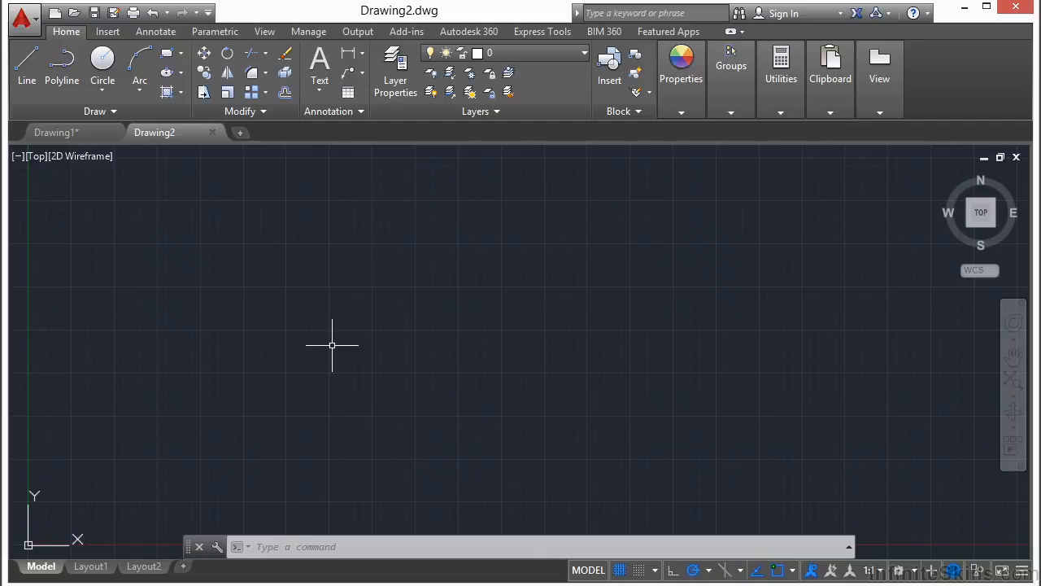
# - Toggle Ortho mode on and off several times, leaving it switched on
pyautogui.press('F8')
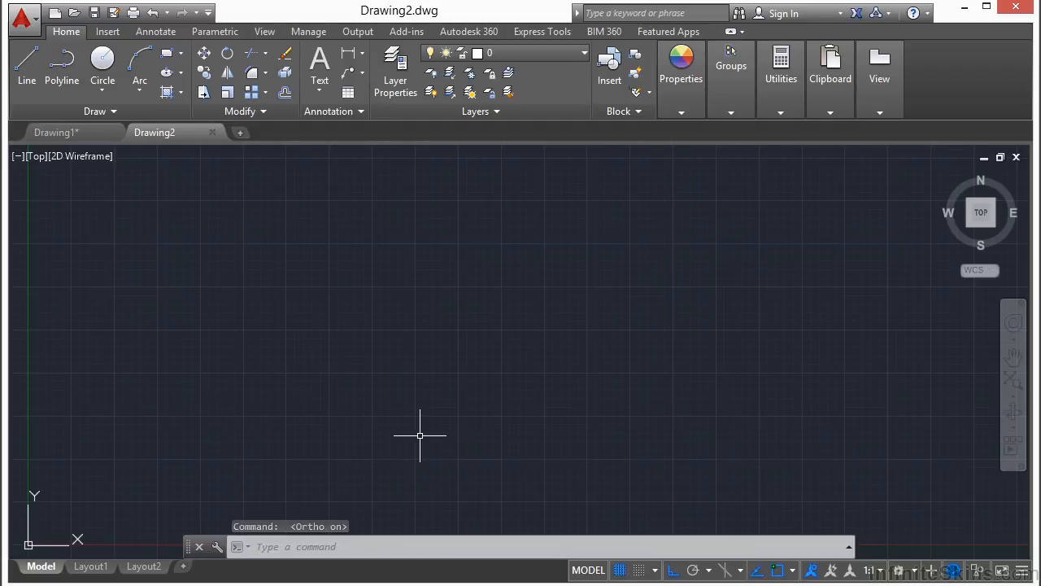
pyautogui.press('F8')
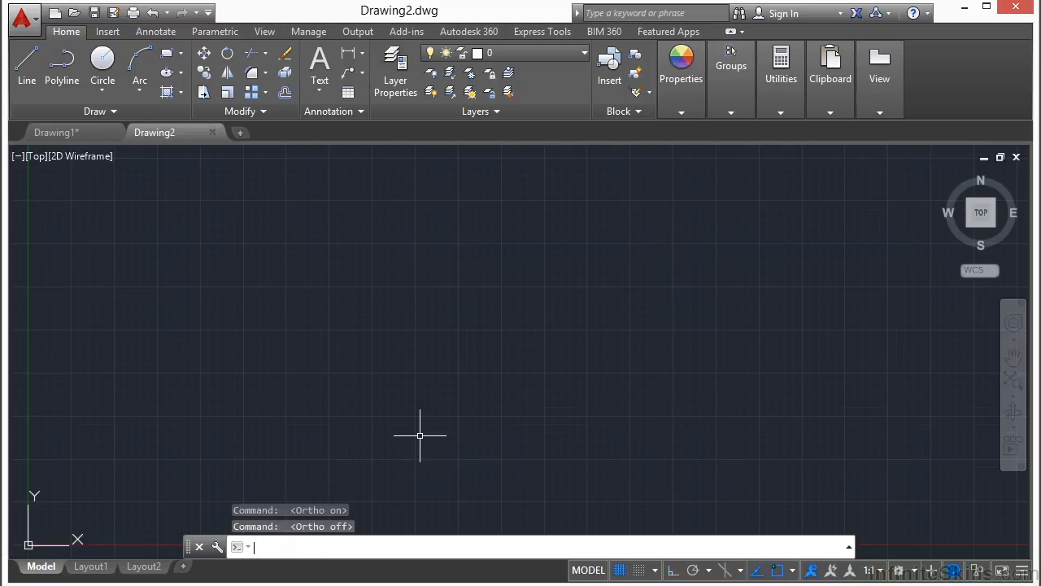
pyautogui.press('F8')
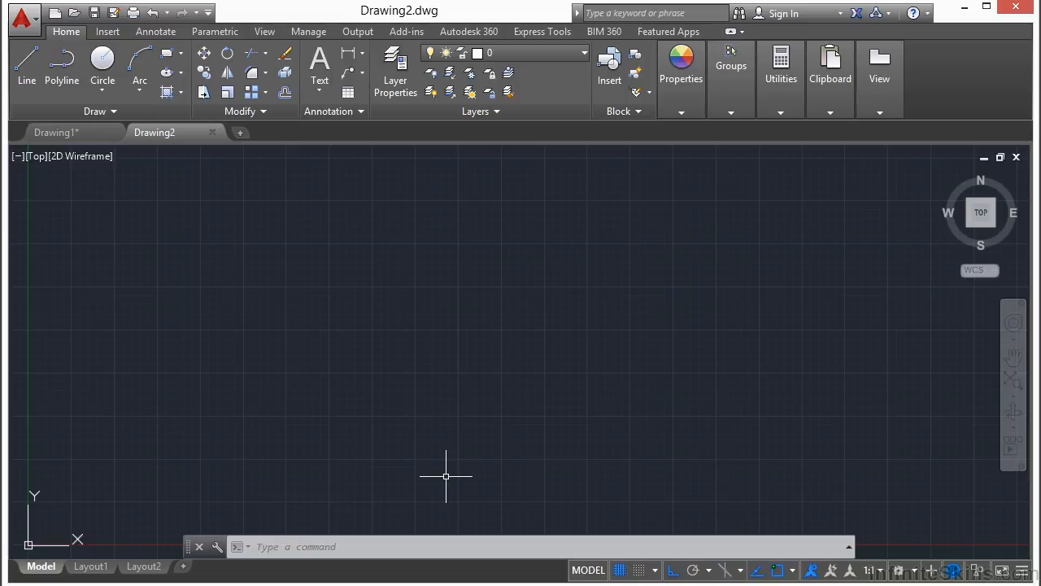
pyautogui.click(674, 571)
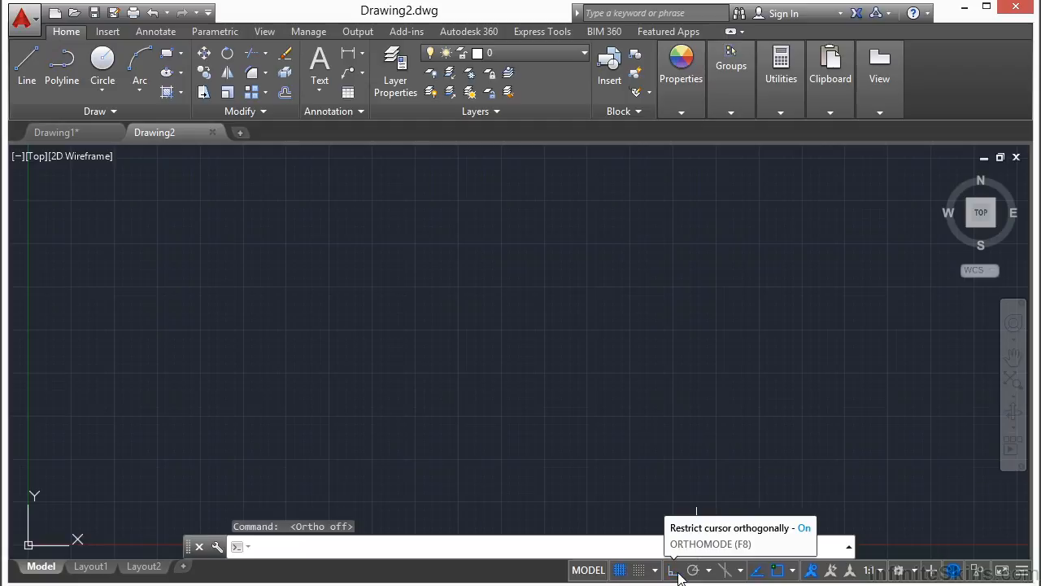
pyautogui.click(674, 571)
pyautogui.click(675, 571)
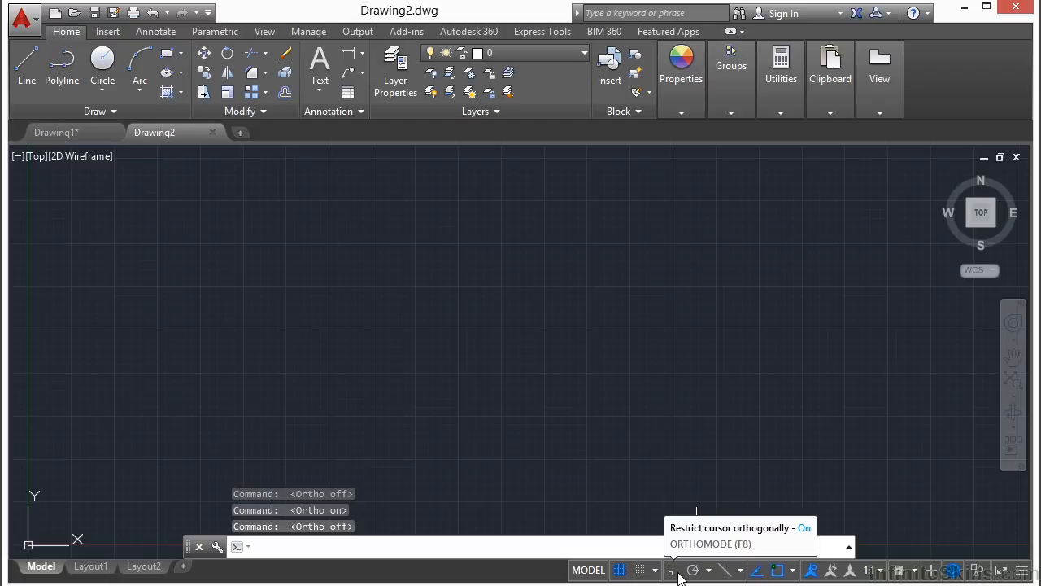
pyautogui.click(674, 571)
pyautogui.click(674, 572)
pyautogui.click(674, 571)
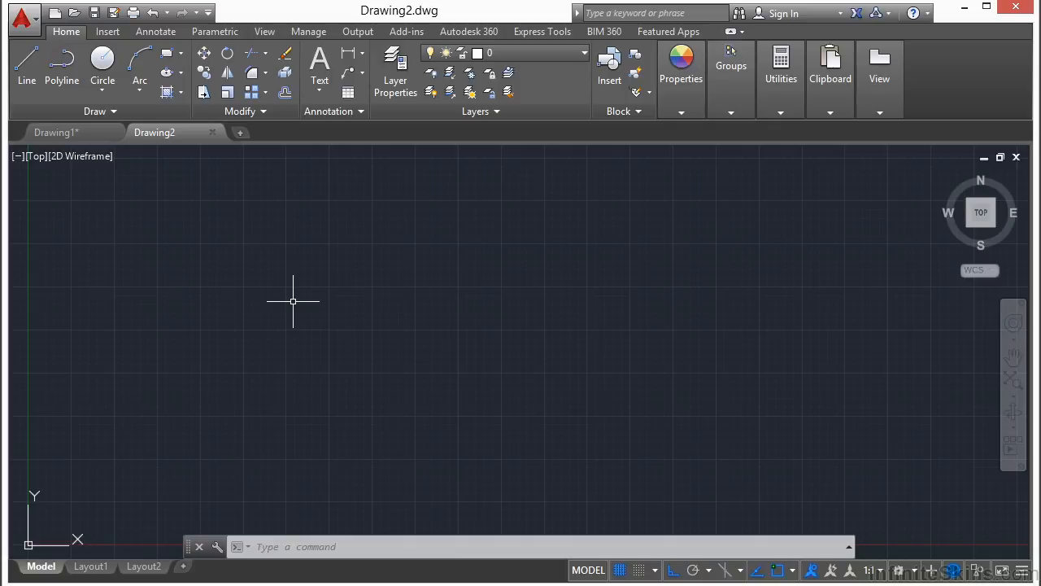
# - Draw a rectangle 50 units wide and 30 units high from a freely picked lower-left corner
pyautogui.write('REC')
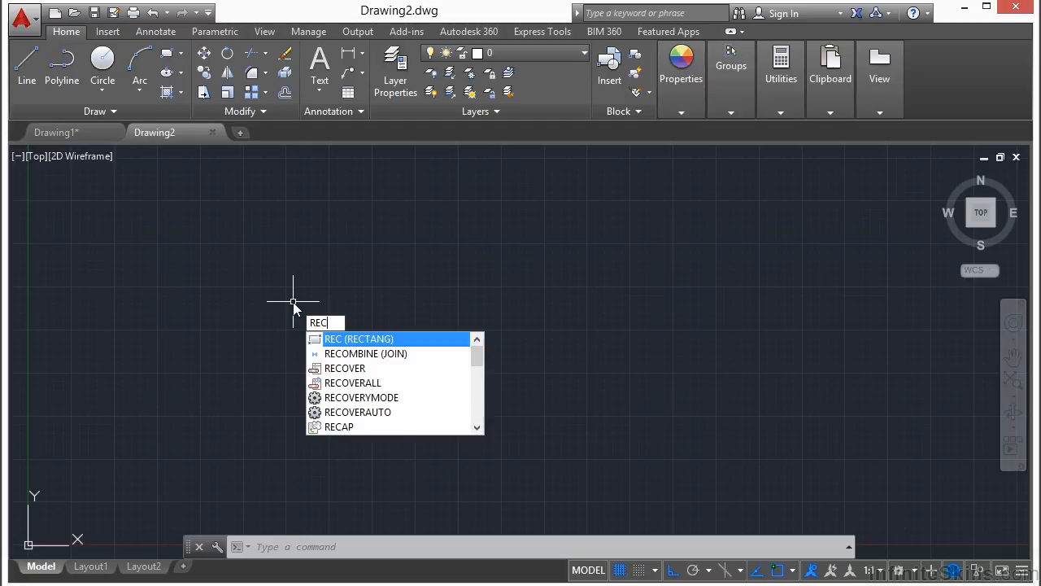
pyautogui.press('Return')
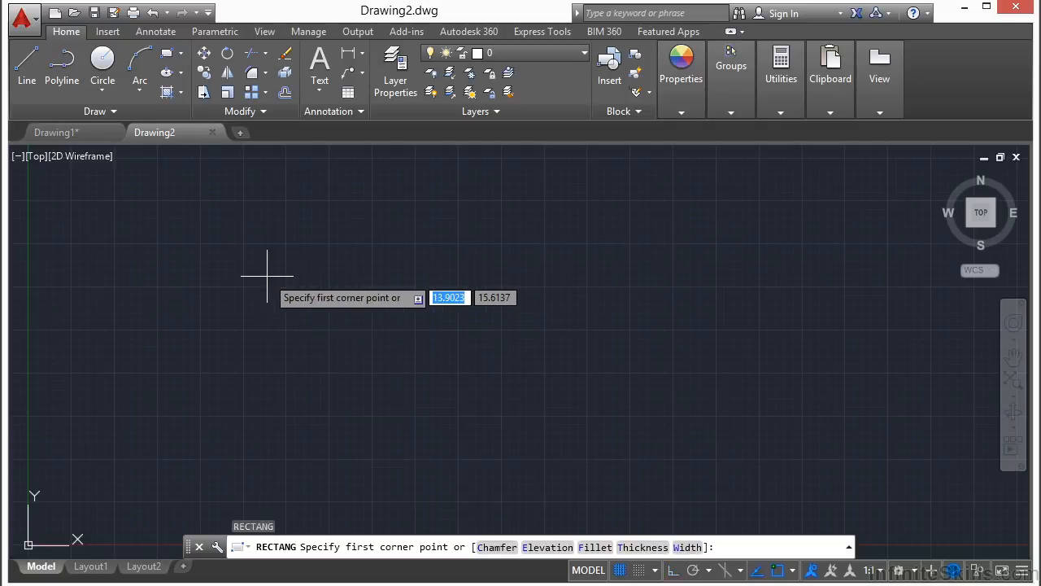
pyautogui.click(272, 330)
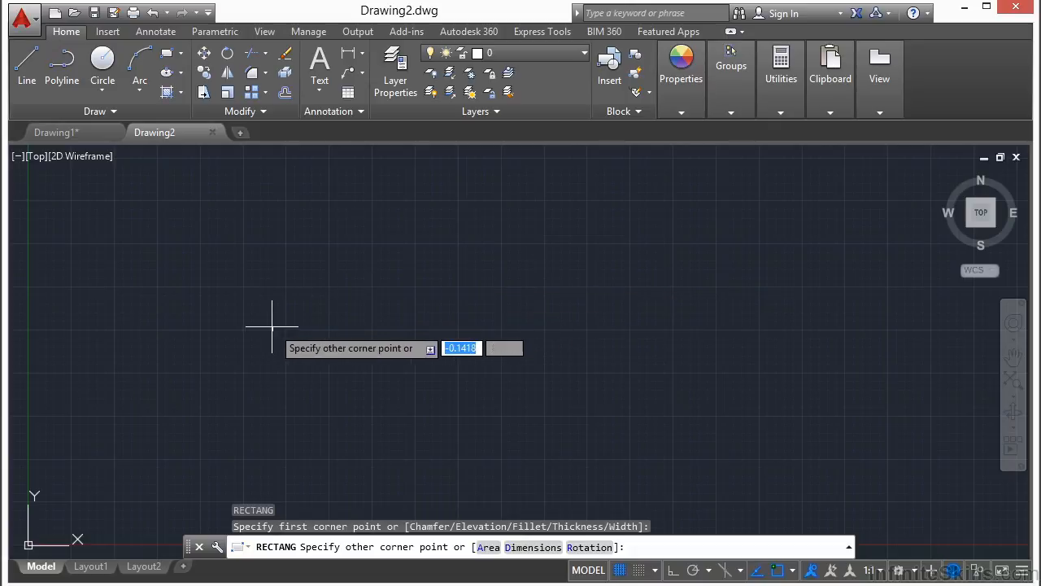
pyautogui.write('50')
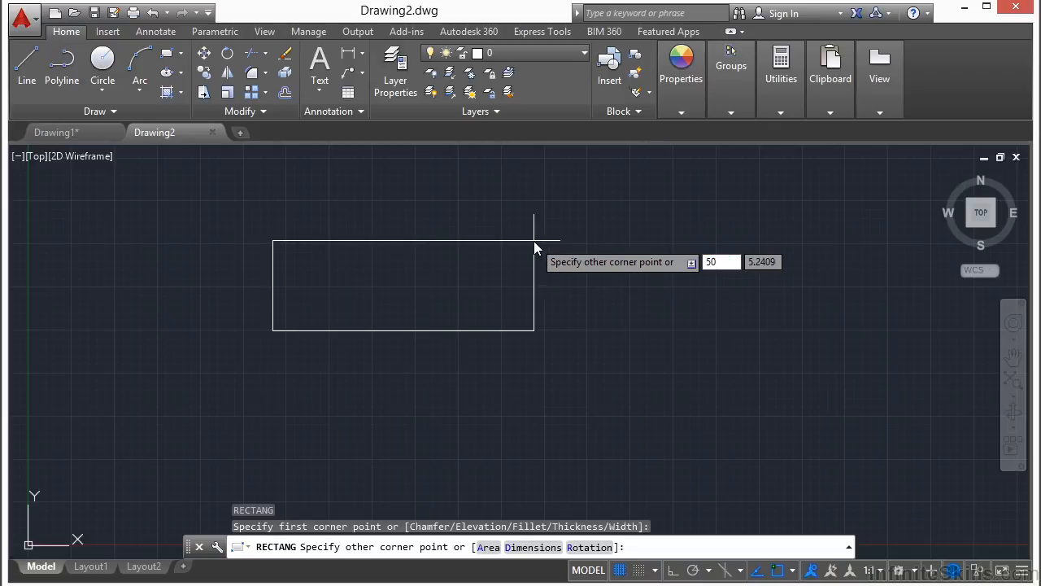
pyautogui.press('Tab')
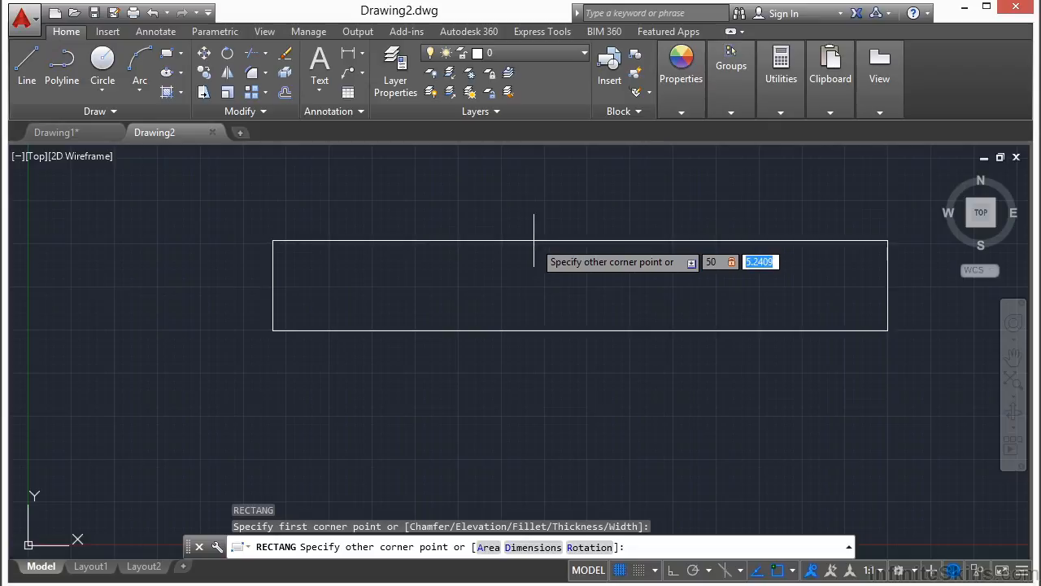
pyautogui.write('30')
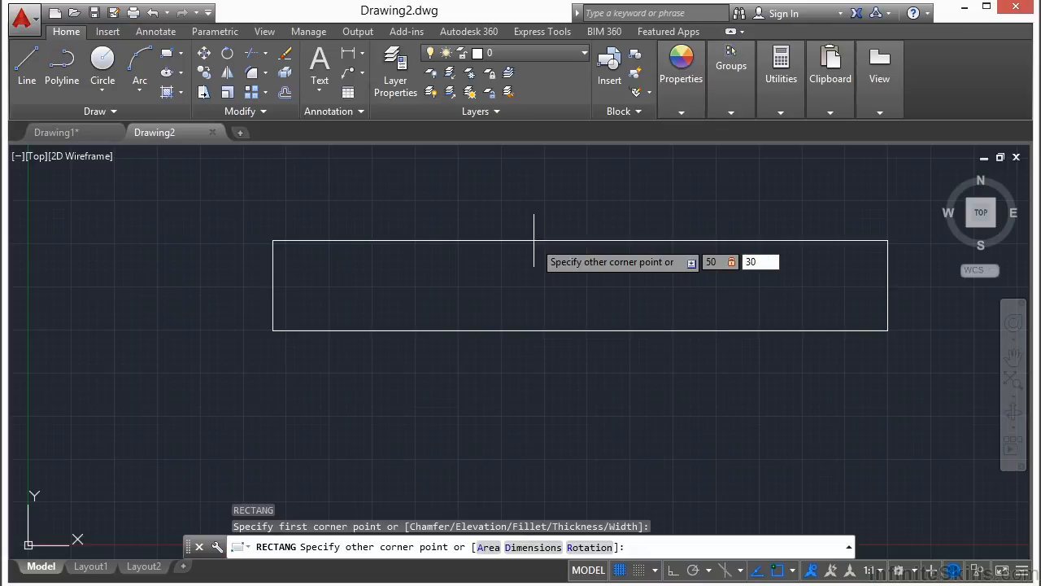
pyautogui.press('Return')
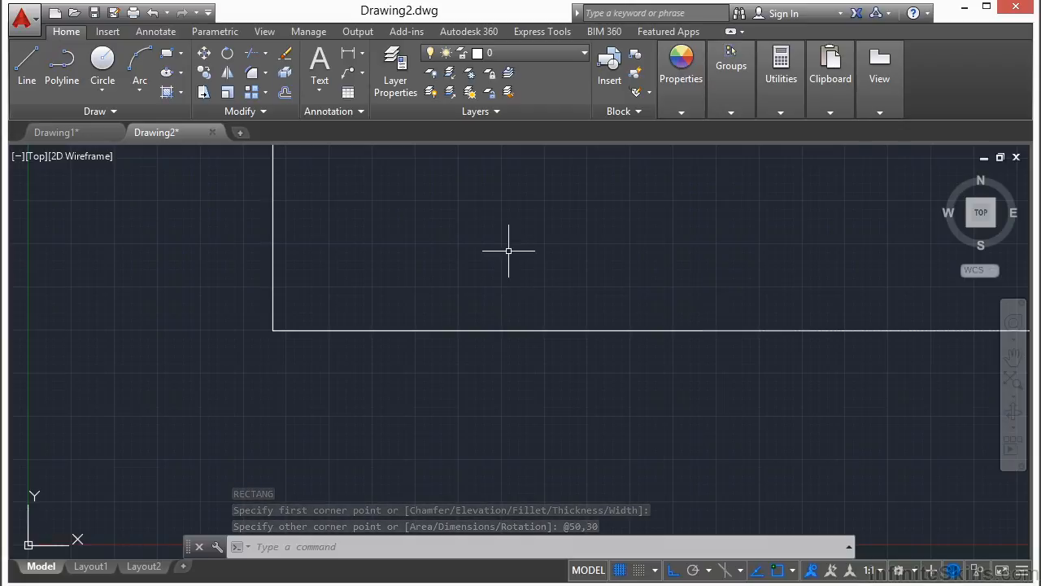
# - Zoom to the drawing extents and examine the whole rectangle by zooming and panning around it
pyautogui.middleClick(508, 250)
pyautogui.middleClick(508, 251)
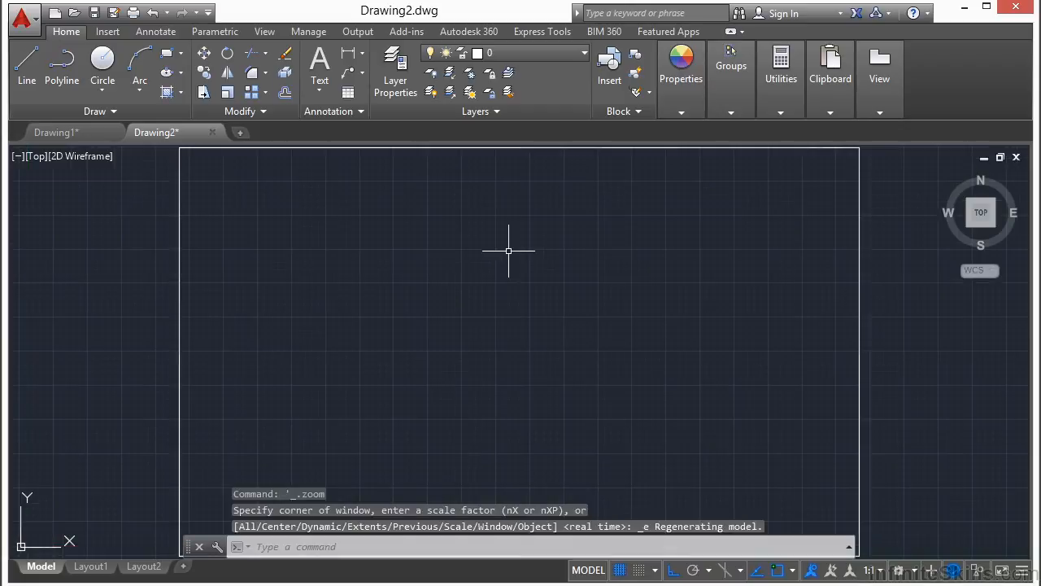
pyautogui.scroll(-2, 507, 263)
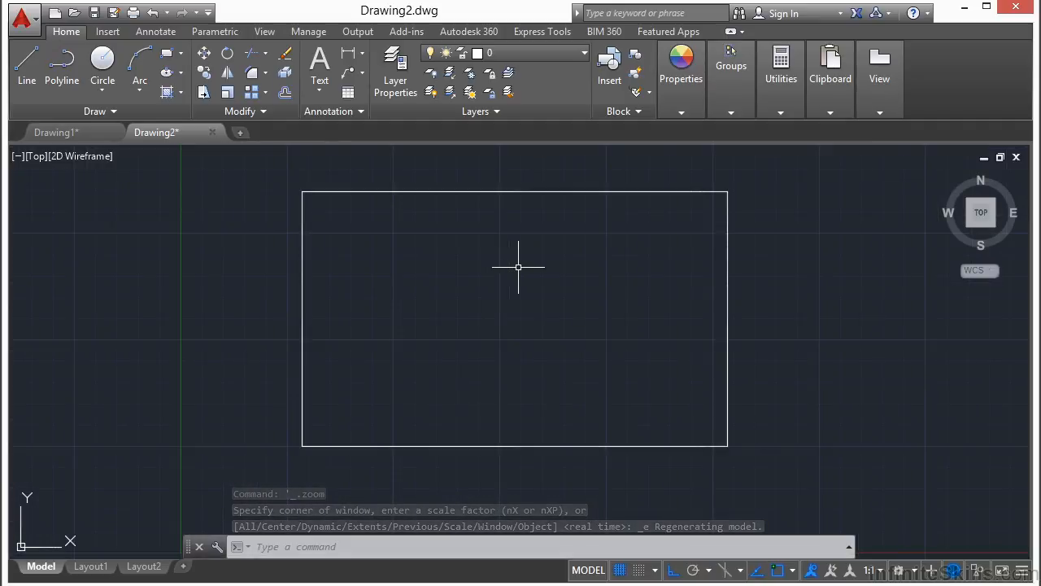
pyautogui.scroll(-2, 518, 266)
pyautogui.scroll(4, 518, 267)
pyautogui.scroll(-4, 518, 267)
pyautogui.scroll(2, 518, 266)
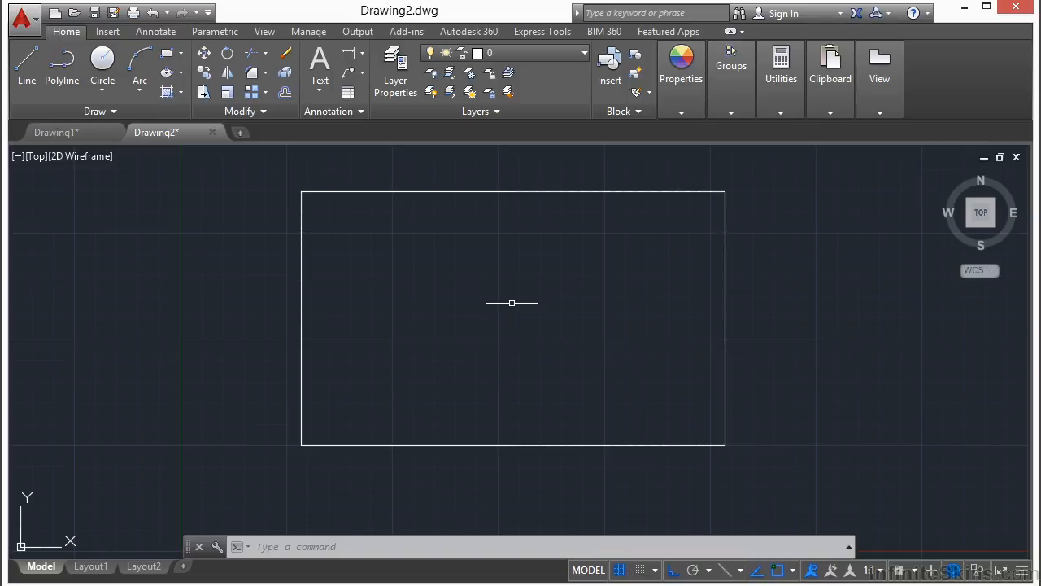
pyautogui.moveTo(510, 302)
pyautogui.mouseDown(button='middle')
pyautogui.moveTo(420, 300)
pyautogui.moveTo(512, 314)
pyautogui.moveTo(346, 314)
pyautogui.moveTo(460, 314)
pyautogui.mouseUp(button='middle')
pyautogui.scroll(-2, 425, 316)
pyautogui.scroll(2, 430, 312)
pyautogui.scroll(2, 430, 311)
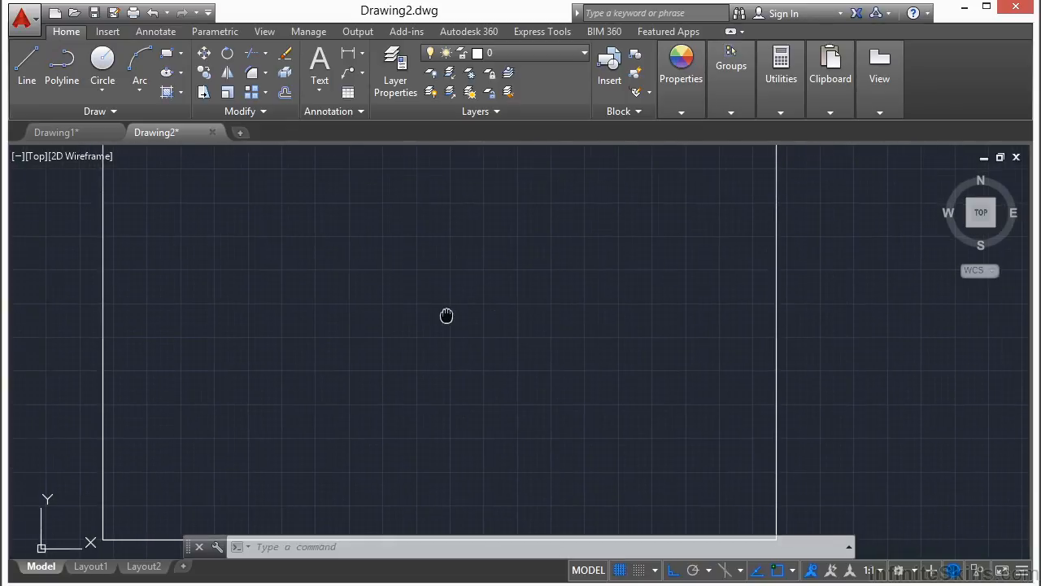
pyautogui.middleClick(473, 312)
pyautogui.middleClick(473, 312)
pyautogui.scroll(-1, 473, 315)
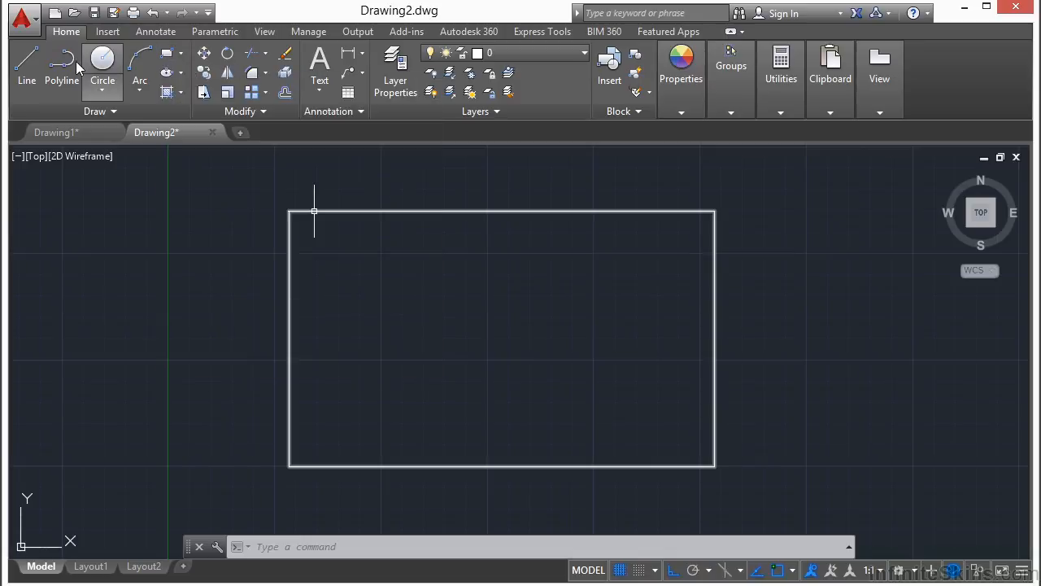
# - Offset the rectangle inward by 0.5 units to form a double-line wall outline, and end the Offset command
pyautogui.click(283, 93)
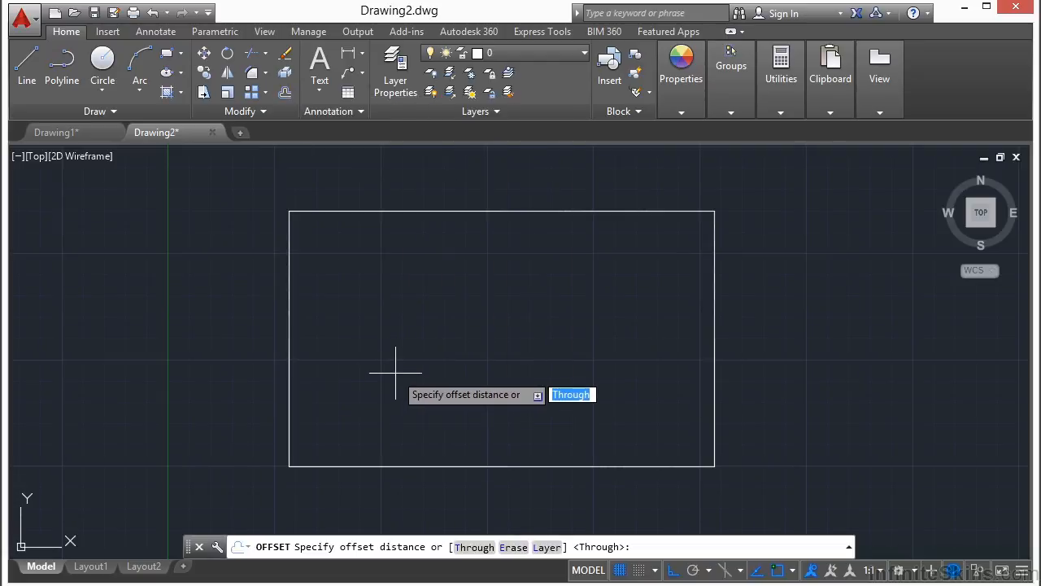
pyautogui.write('.5')
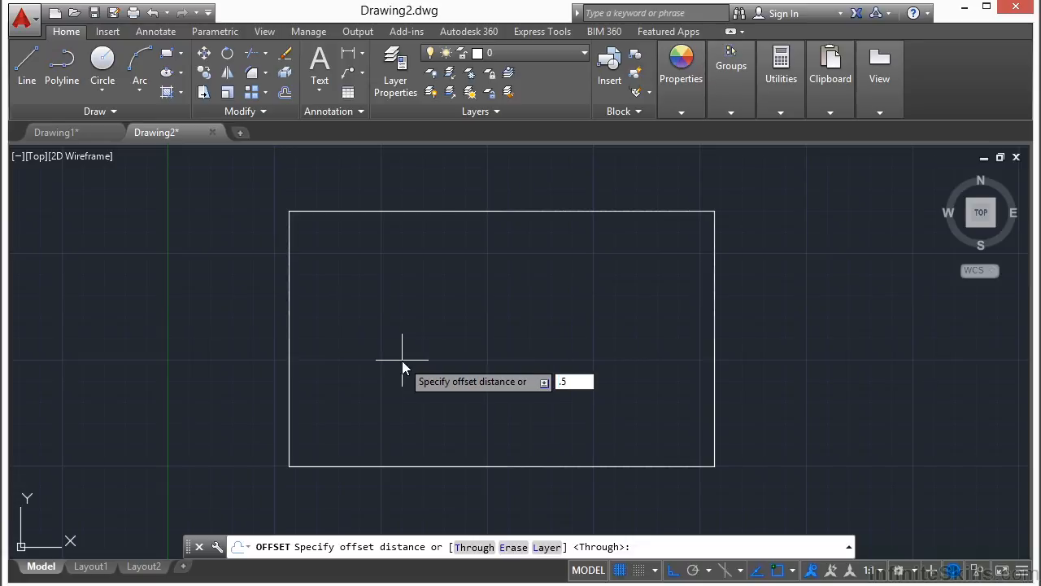
pyautogui.press('Return')
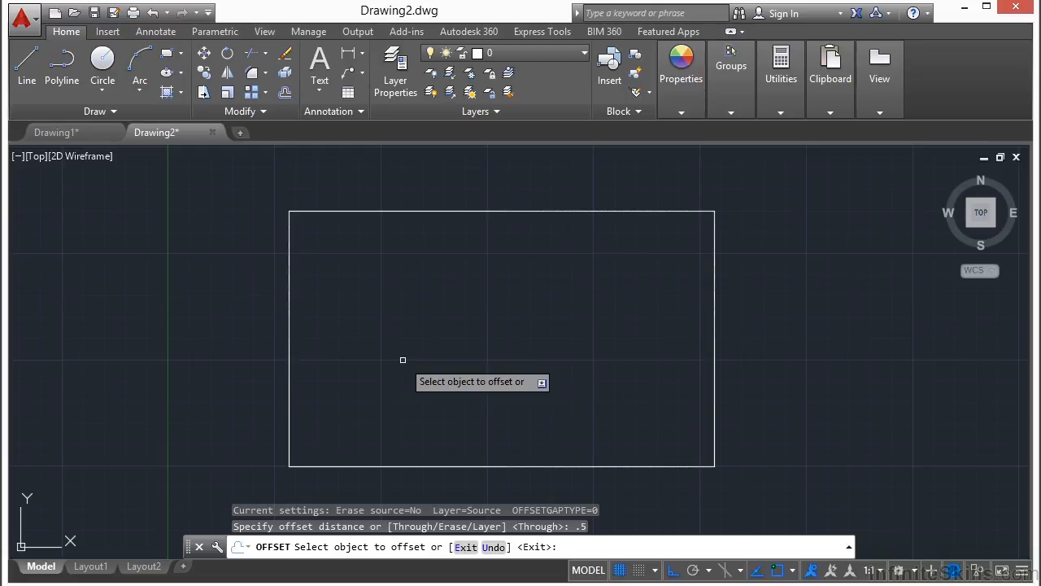
pyautogui.click(478, 211)
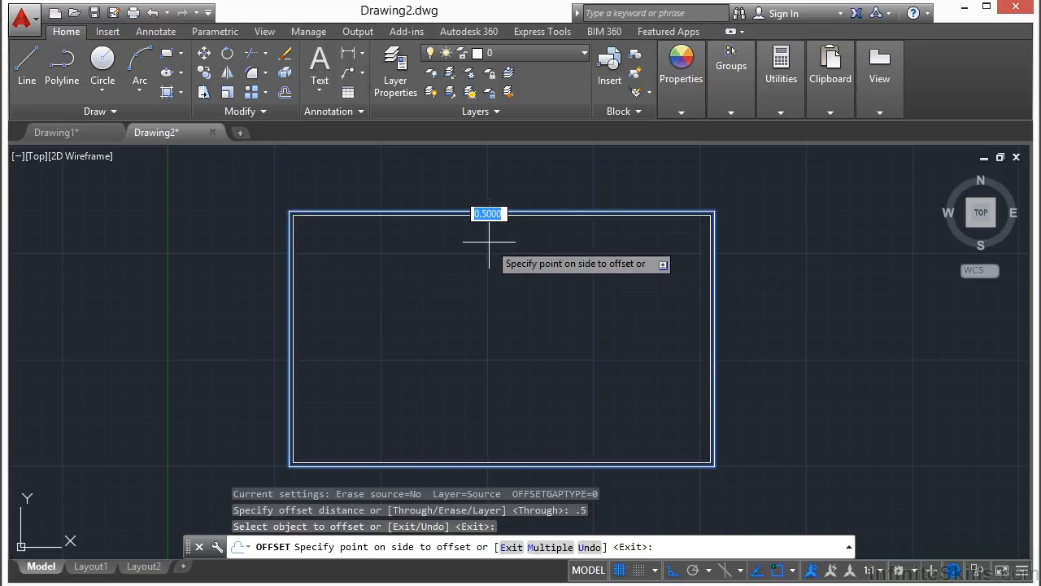
pyautogui.scroll(2, 484, 210)
pyautogui.scroll(2, 484, 209)
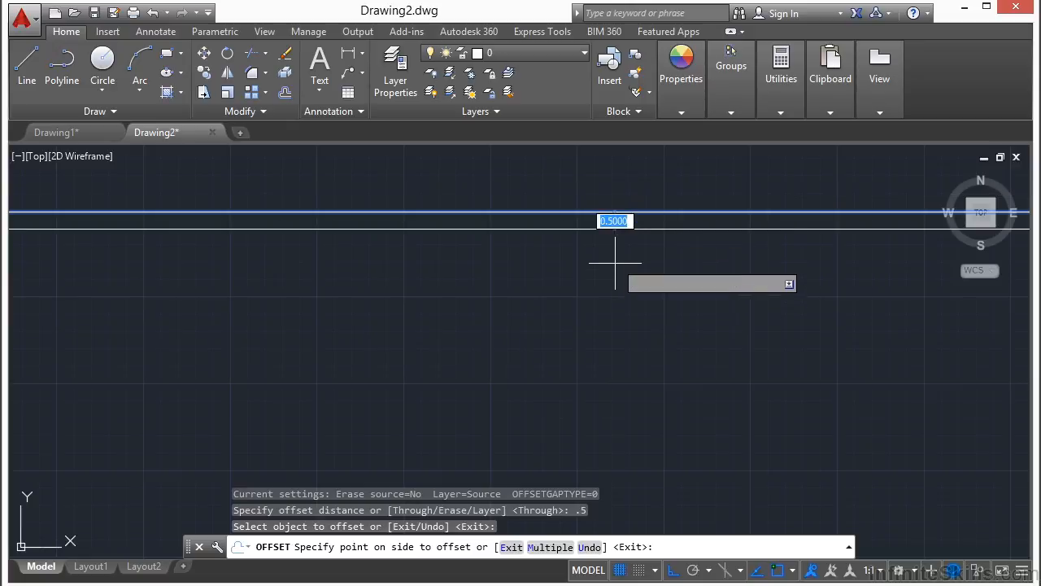
pyautogui.click(612, 321)
pyautogui.scroll(-2, 606, 280)
pyautogui.scroll(-3, 606, 280)
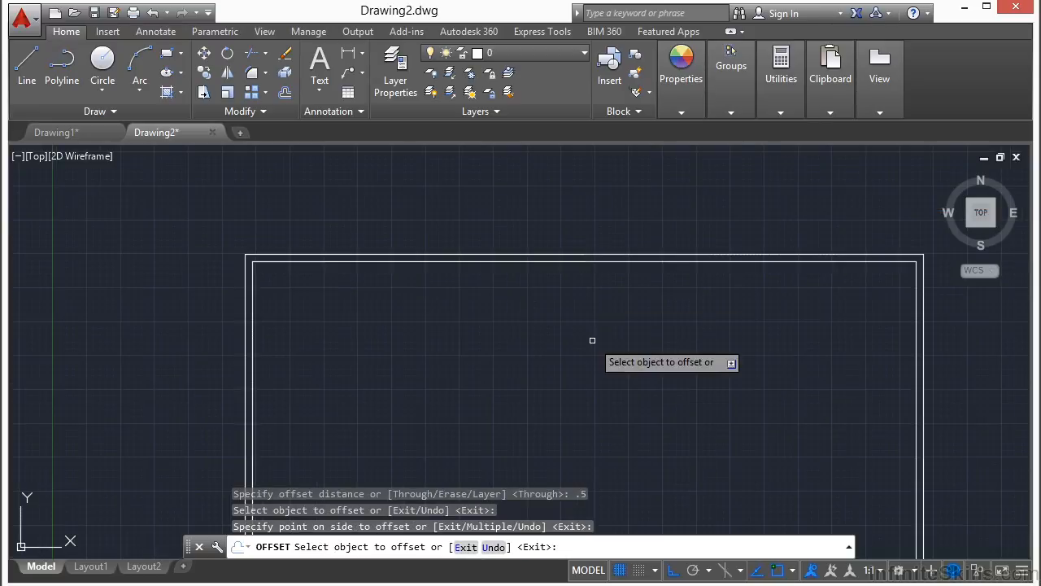
pyautogui.rightClick(559, 307)
pyautogui.press('Escape')
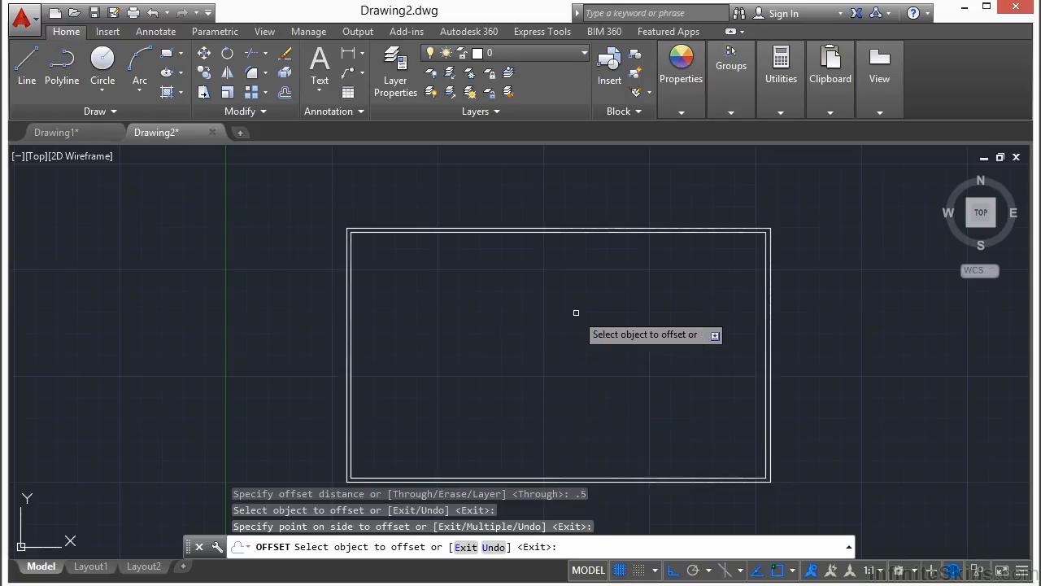
pyautogui.press('Escape')
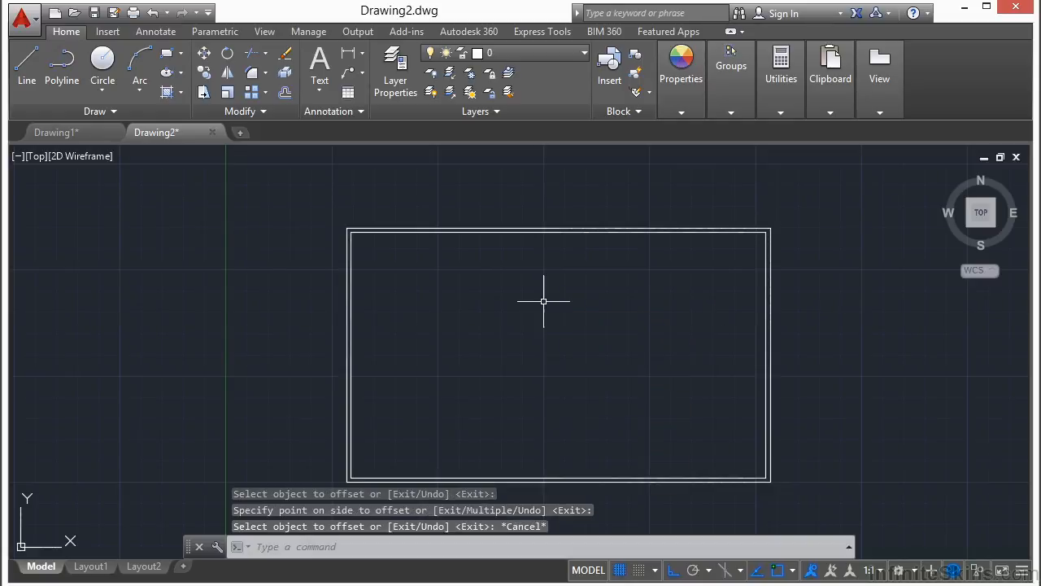
pyautogui.moveTo(564, 339)
pyautogui.mouseDown(button='middle')
pyautogui.moveTo(542, 323)
pyautogui.moveTo(531, 329)
pyautogui.mouseUp(button='middle')
pyautogui.press('Escape')
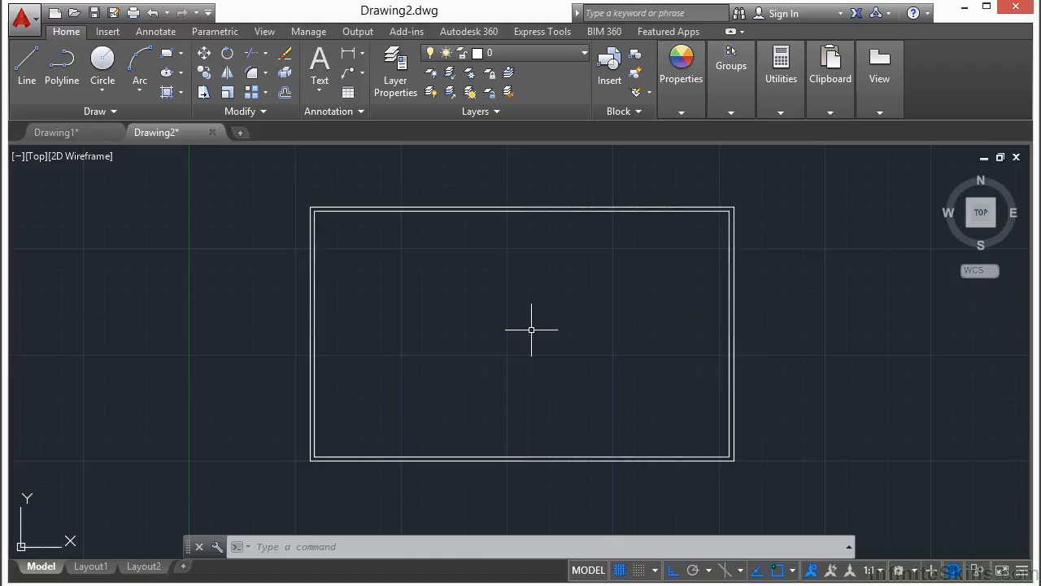
# - Show the tool palettes beside the wall outline and bring up the Architectural samples
pyautogui.hotkey('ctrl', '3')
pyautogui.moveTo(802, 256); pyautogui.dragTo(912, 244)
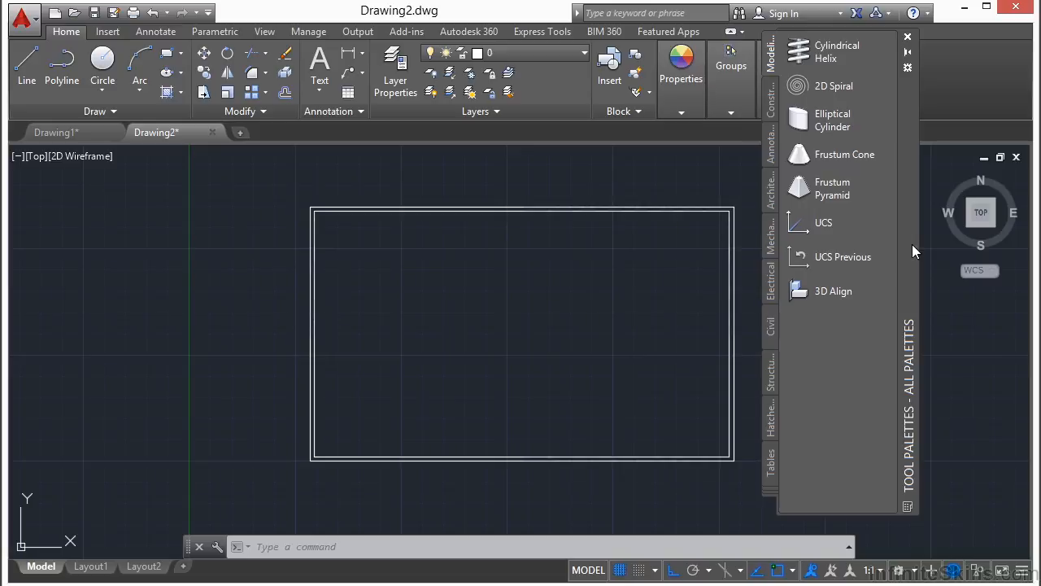
pyautogui.click(772, 113)
pyautogui.click(771, 147)
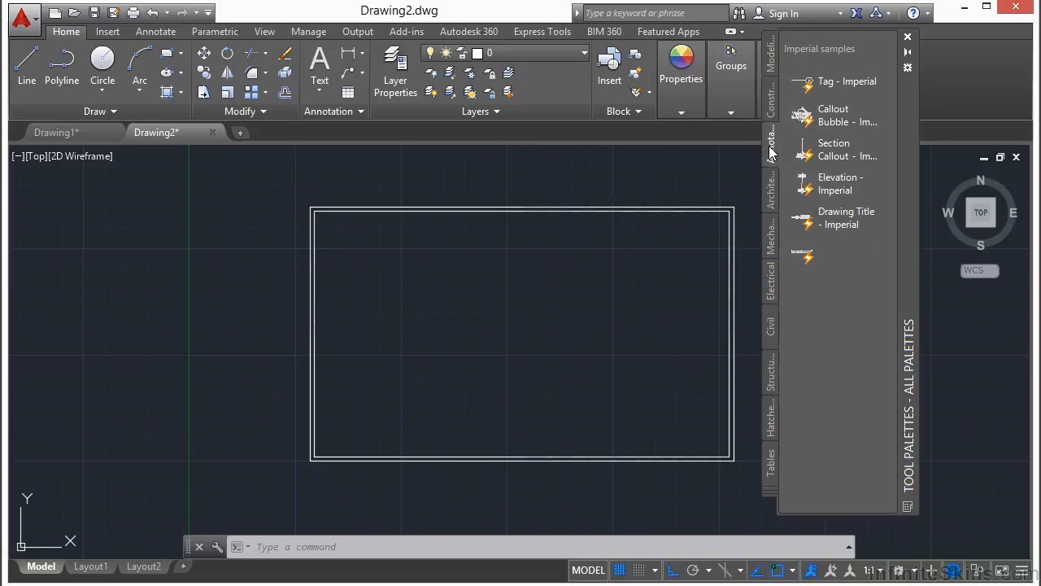
pyautogui.click(772, 192)
pyautogui.click(772, 237)
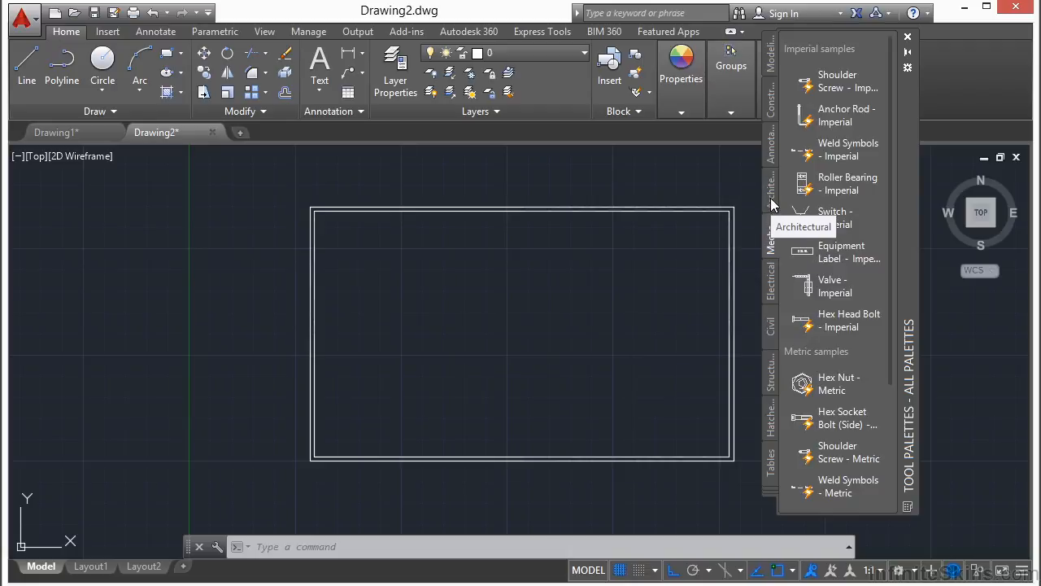
pyautogui.click(771, 197)
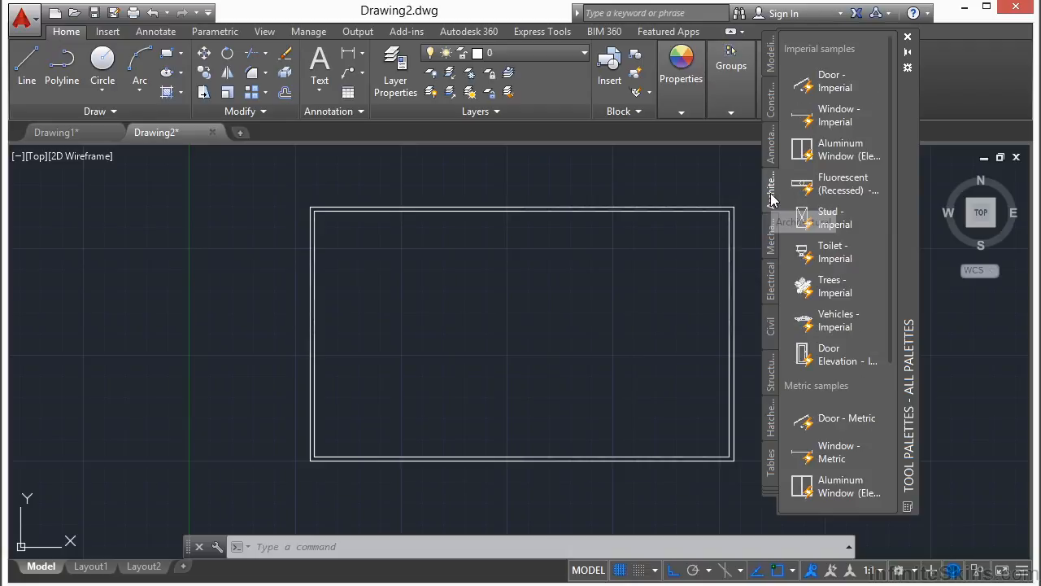
# - Insert the Door - Imperial sample block in the empty space to the right of the wall outline
pyautogui.click(821, 81)
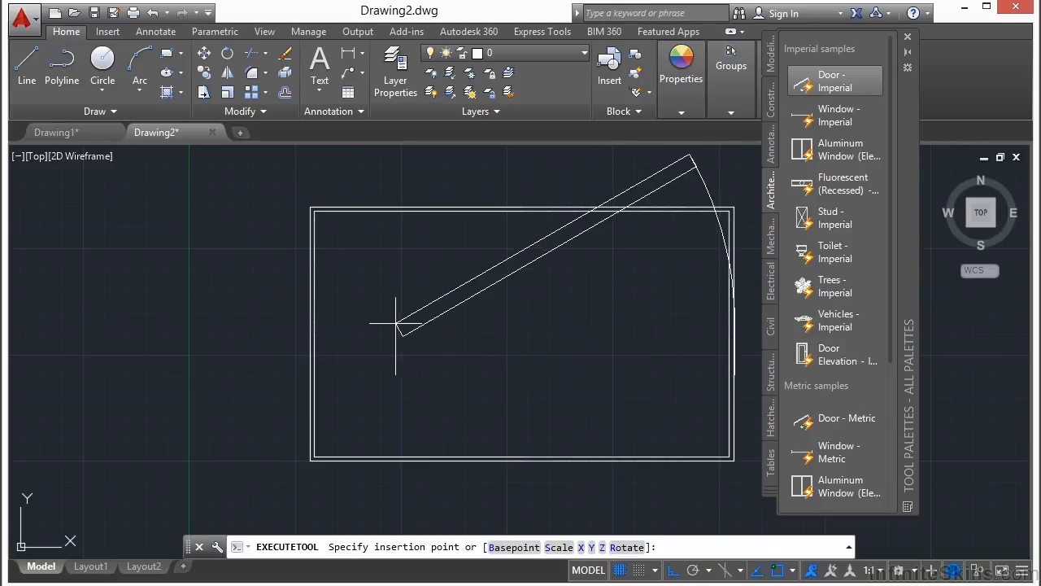
pyautogui.scroll(-2, 337, 327)
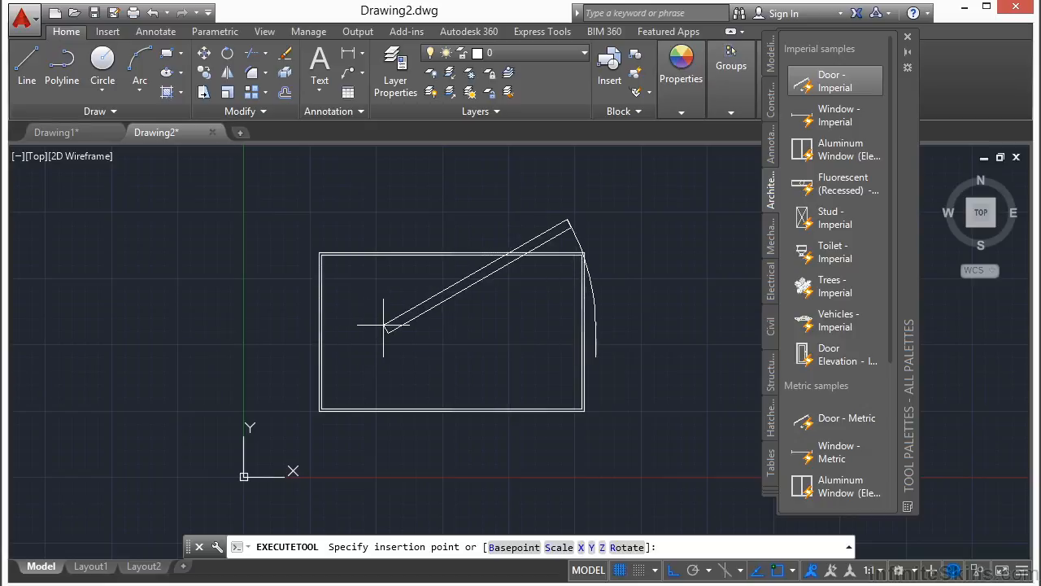
pyautogui.moveTo(444, 325)
pyautogui.mouseDown(button='middle')
pyautogui.moveTo(325, 309)
pyautogui.moveTo(279, 320)
pyautogui.mouseUp(button='middle')
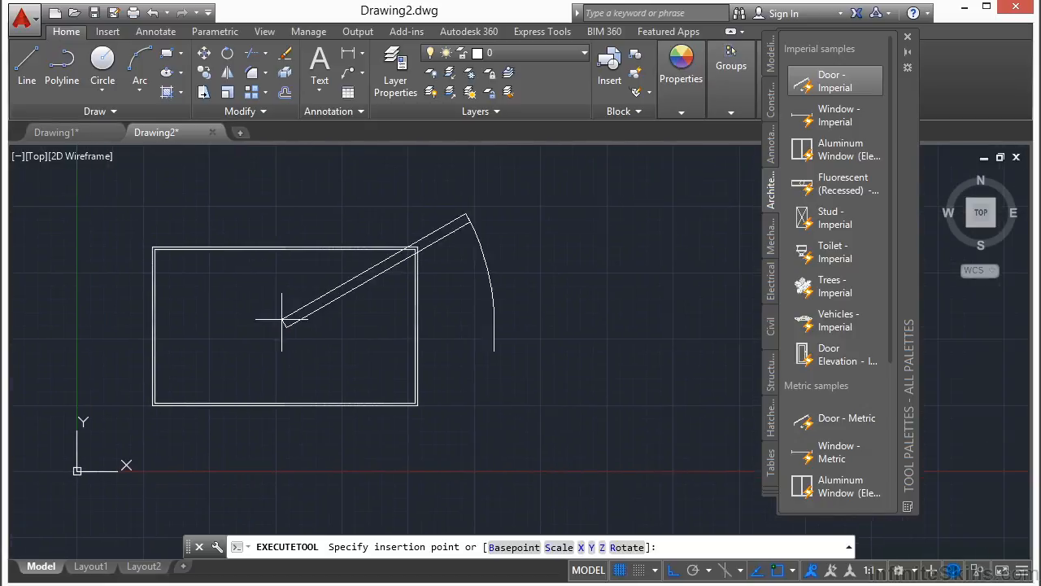
pyautogui.click(479, 308)
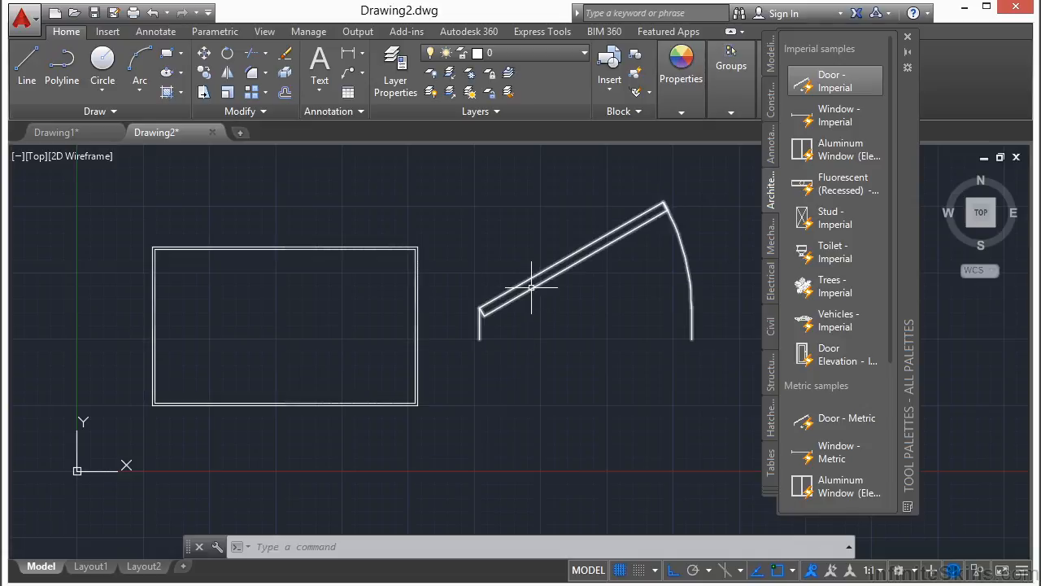
# - Scale the door block by a factor of 1/12 about a freely picked base point just below the door leaf
pyautogui.moveTo(531, 287)
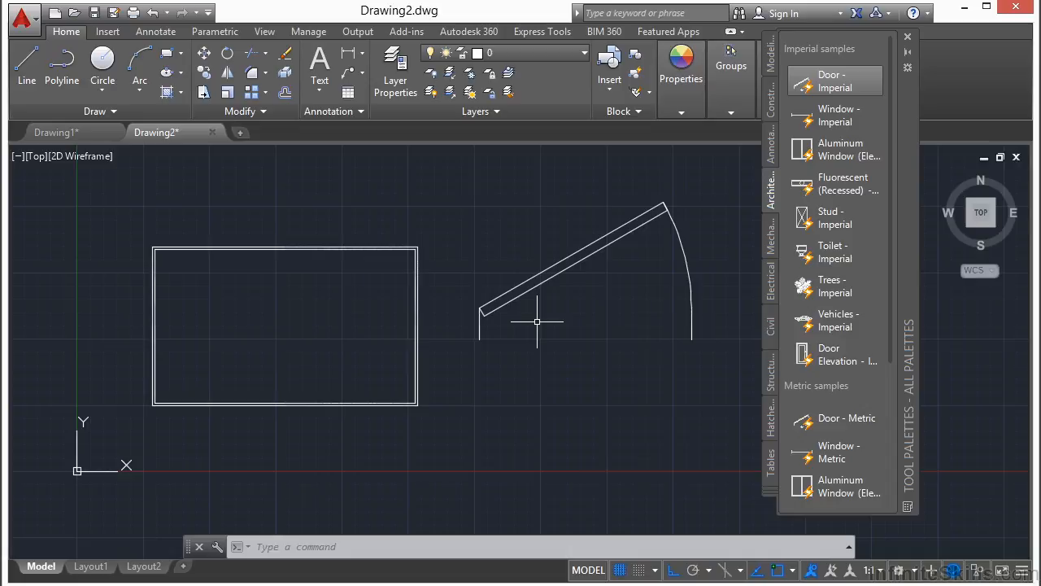
pyautogui.write('sc')
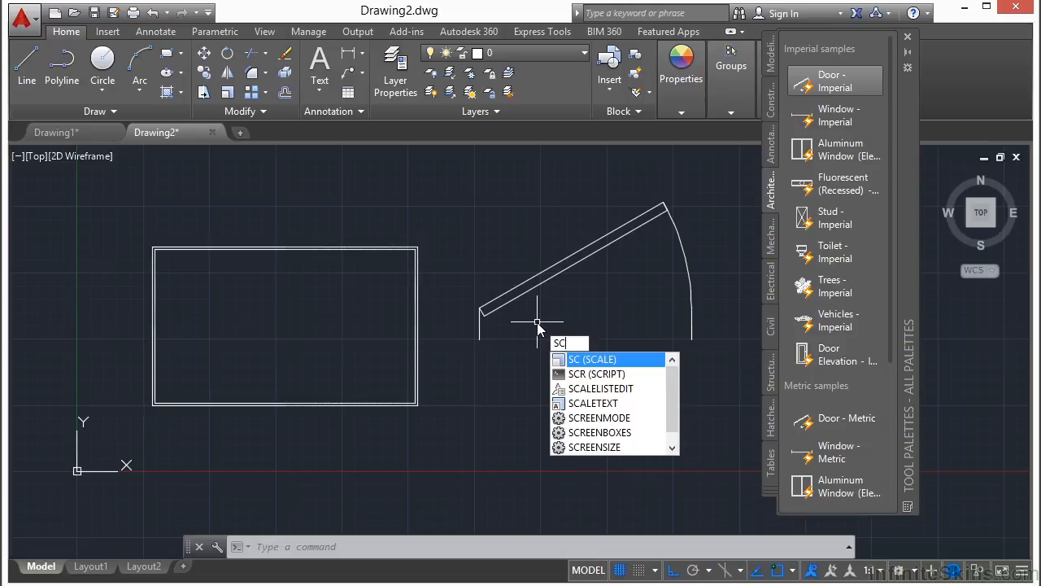
pyautogui.press('Return')
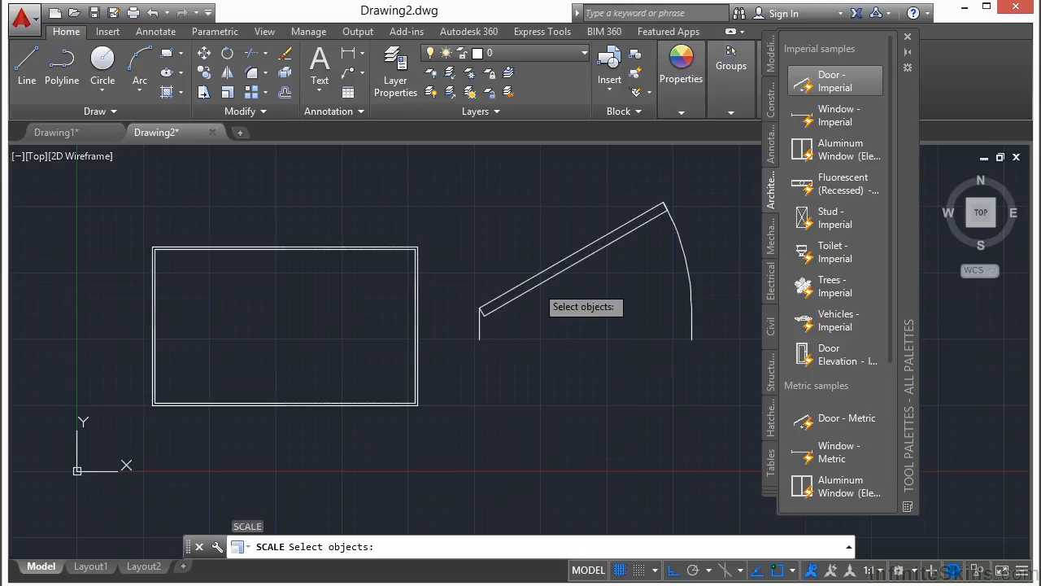
pyautogui.click(536, 285)
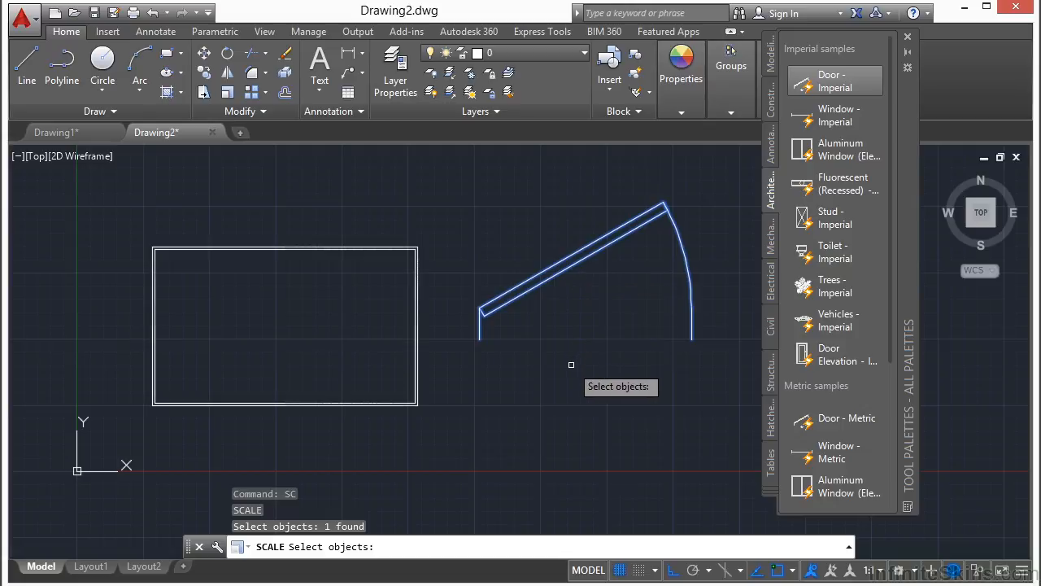
pyautogui.press('Return')
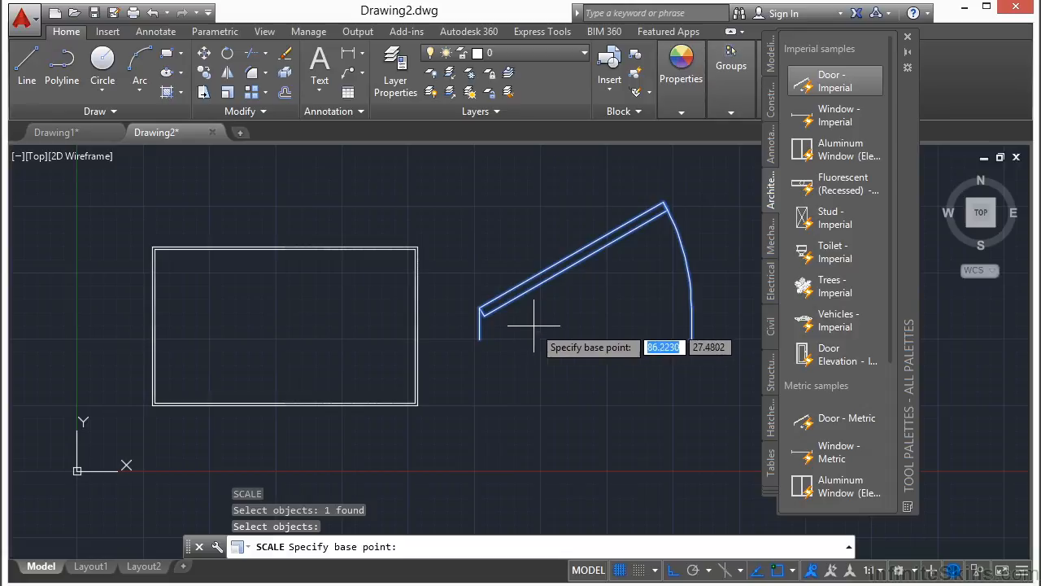
pyautogui.click(564, 301)
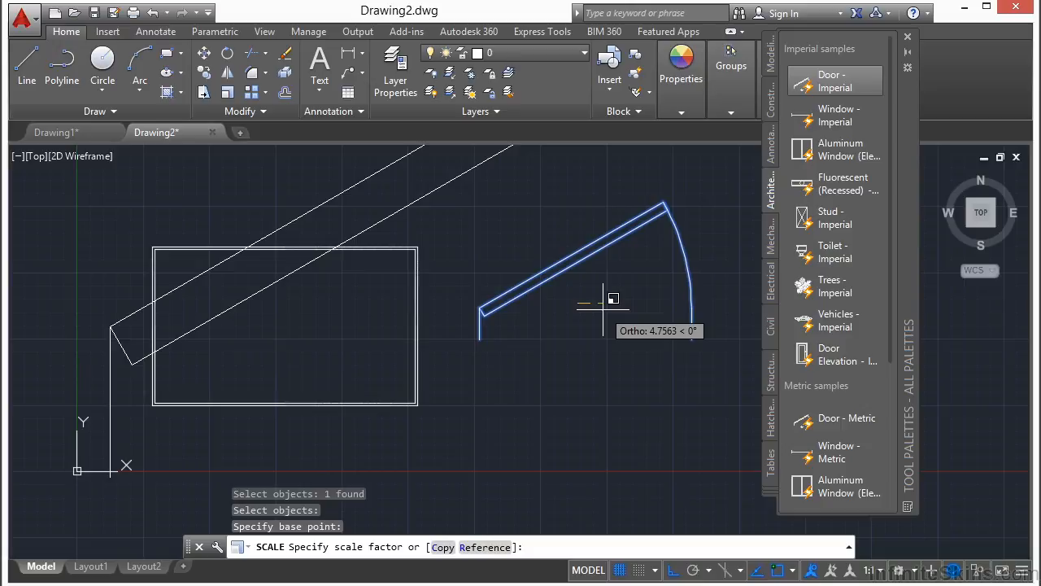
pyautogui.write('1/12')
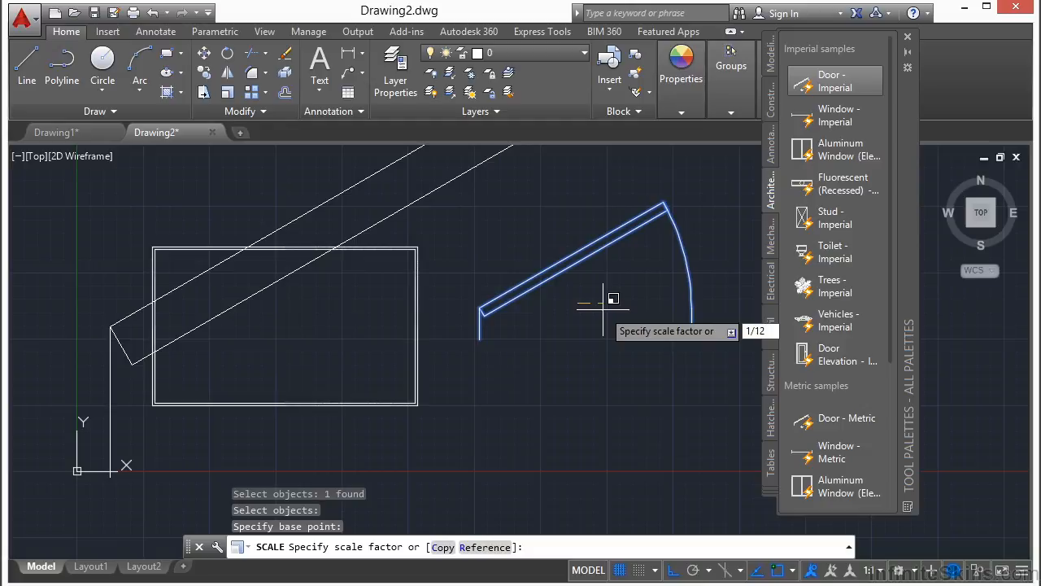
pyautogui.press('Return')
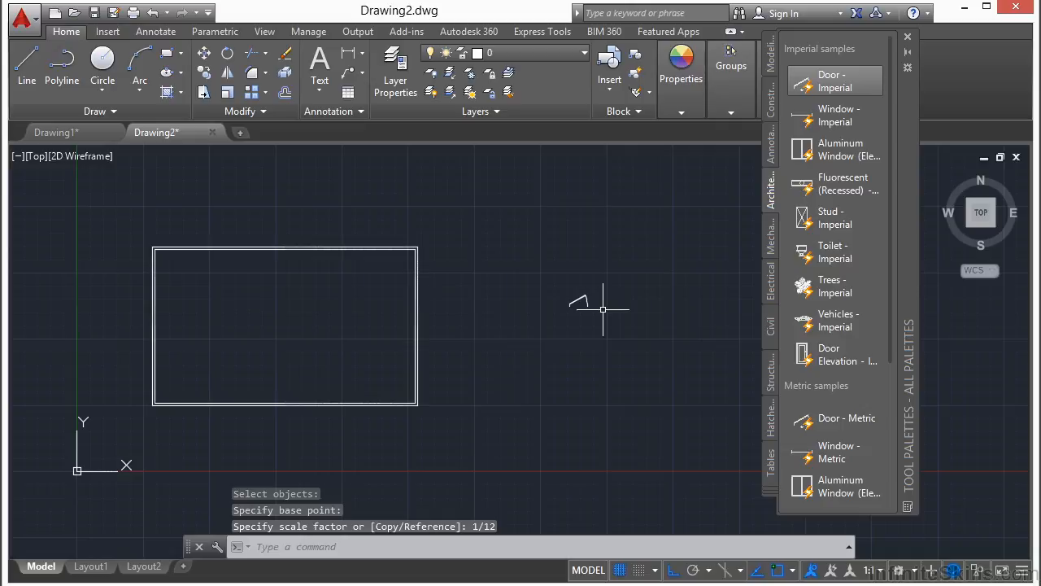
# - Move the door block by the lower endpoint of its hinge-side jamb to a nearest point on the upper wall's inner line
pyautogui.write('M')
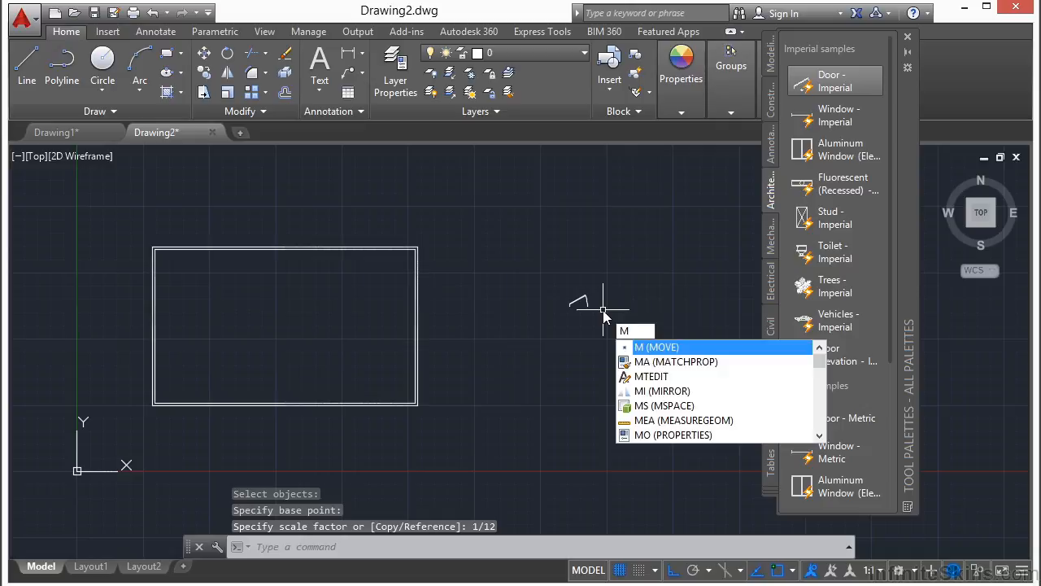
pyautogui.press('Return')
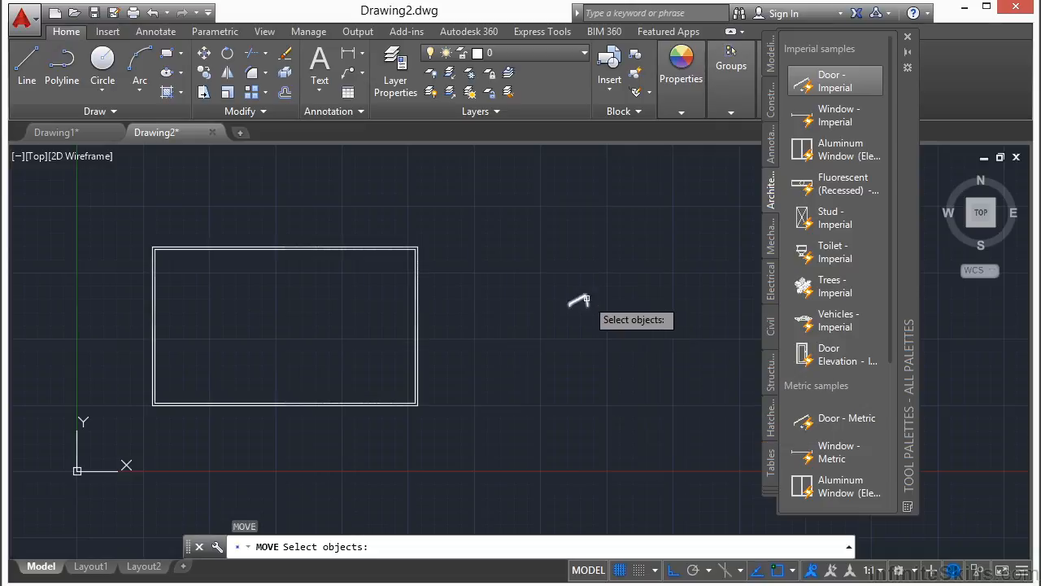
pyautogui.click(582, 302)
pyautogui.press('Return')
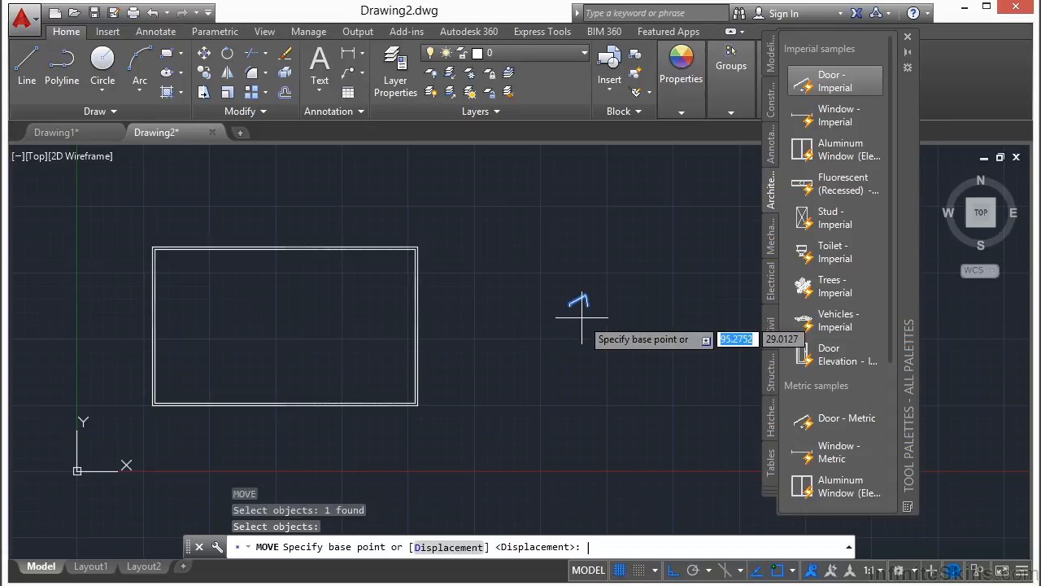
pyautogui.scroll(10, 570, 299)
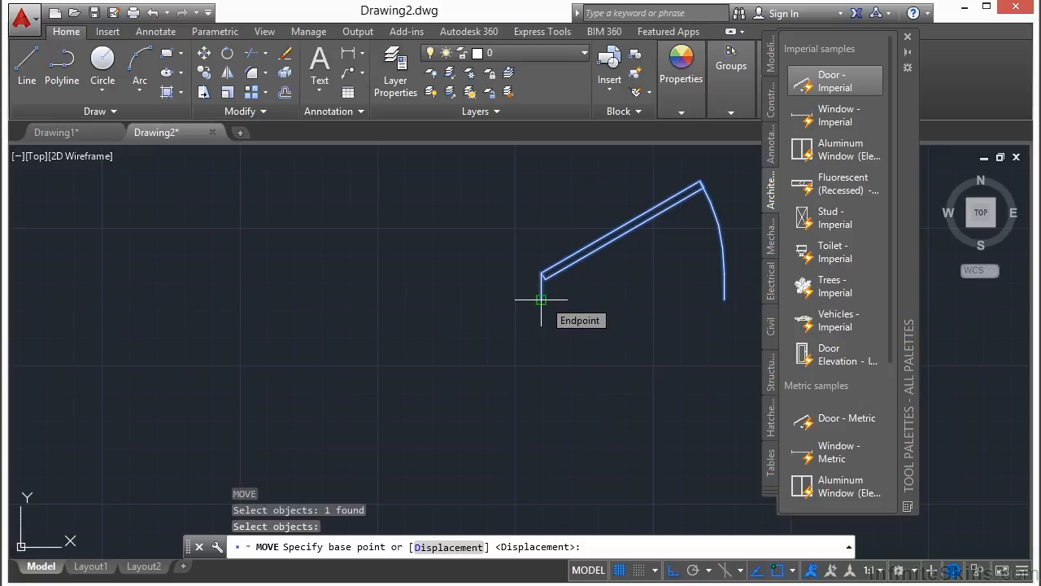
pyautogui.write('end')
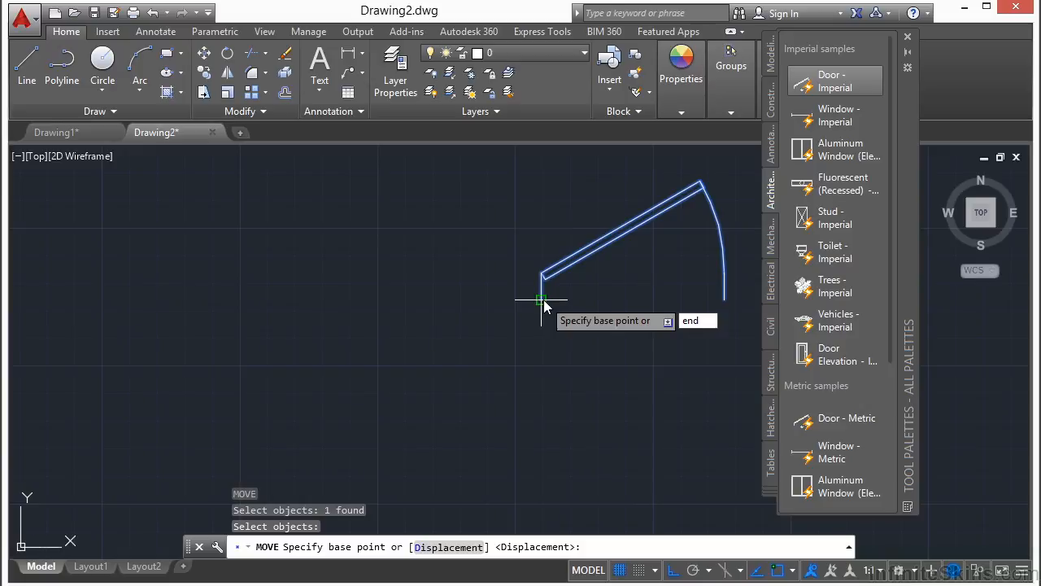
pyautogui.press('Return')
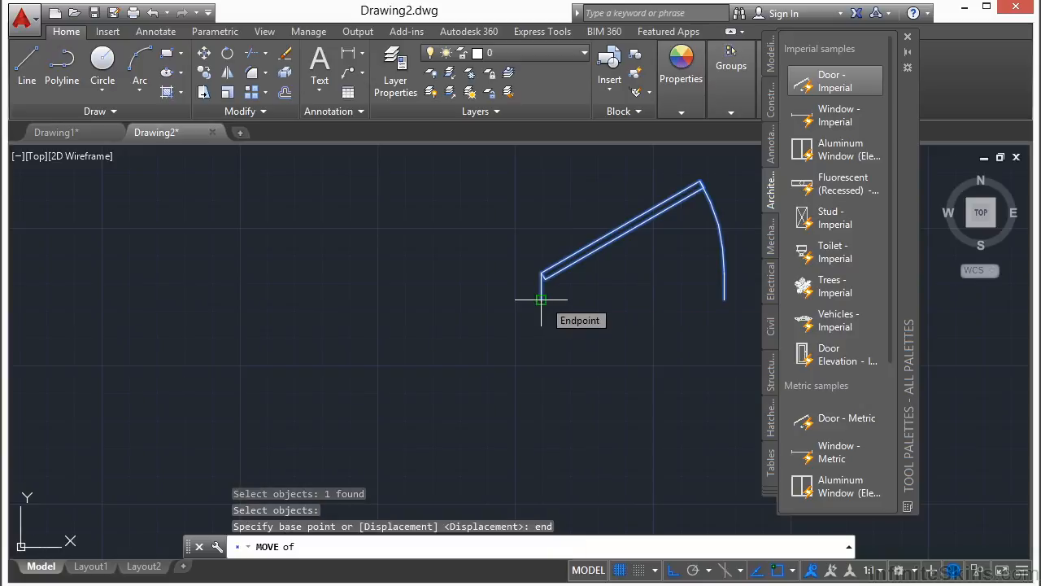
pyautogui.click(541, 299)
pyautogui.scroll(-3, 602, 299)
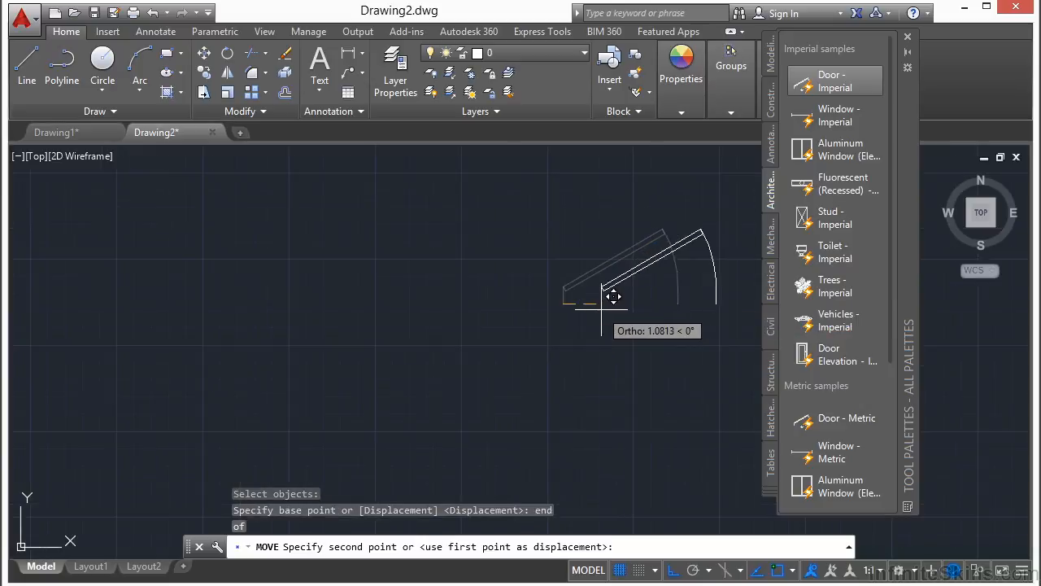
pyautogui.scroll(-2, 617, 298)
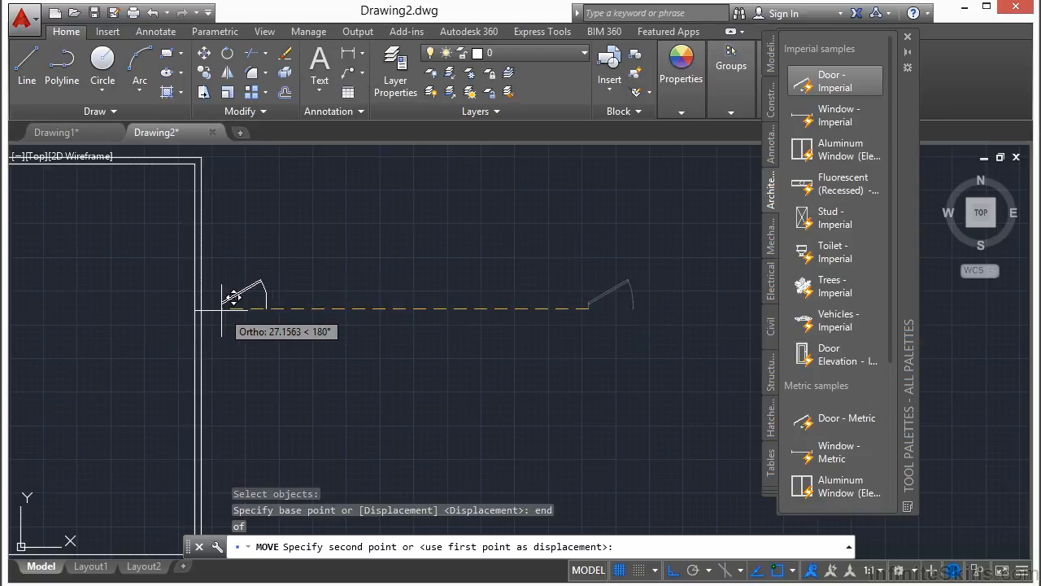
pyautogui.moveTo(237, 273)
pyautogui.mouseDown(button='middle')
pyautogui.moveTo(388, 326)
pyautogui.moveTo(637, 361)
pyautogui.moveTo(623, 332)
pyautogui.mouseUp(button='middle')
pyautogui.moveTo(361, 309); pyautogui.dragTo(478, 314, button='middle')
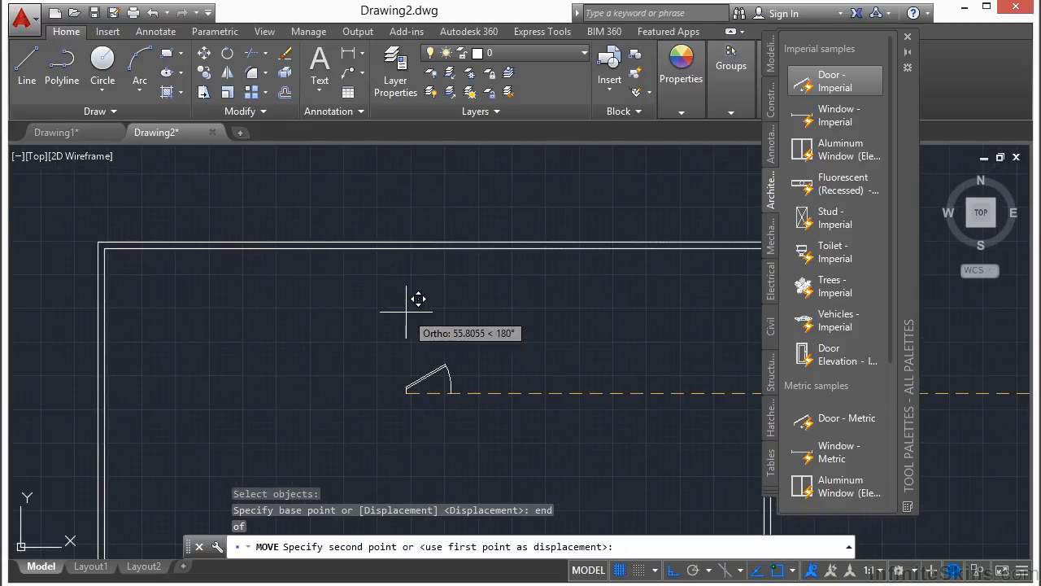
pyautogui.write('nea')
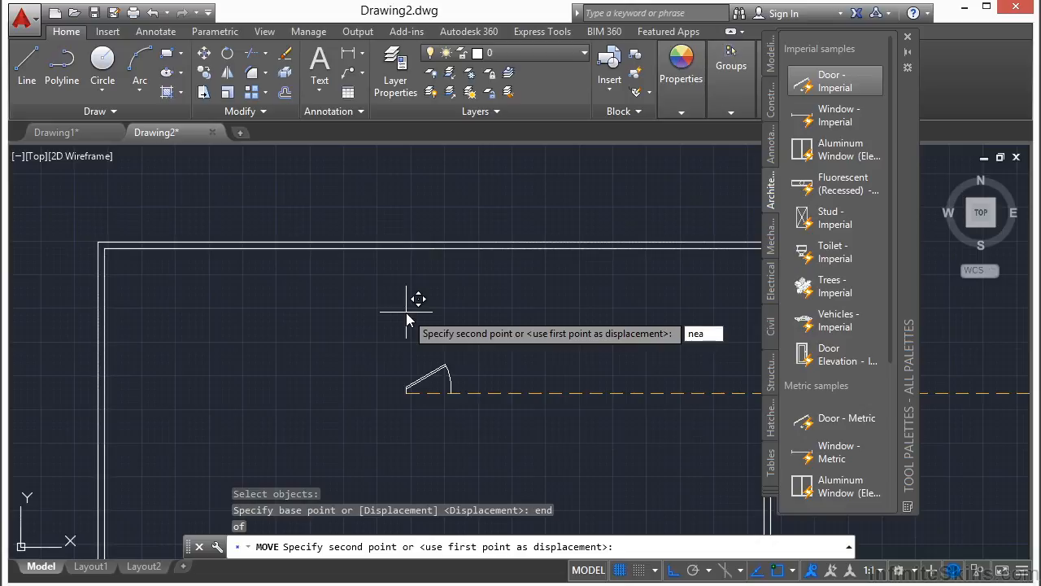
pyautogui.press('Return')
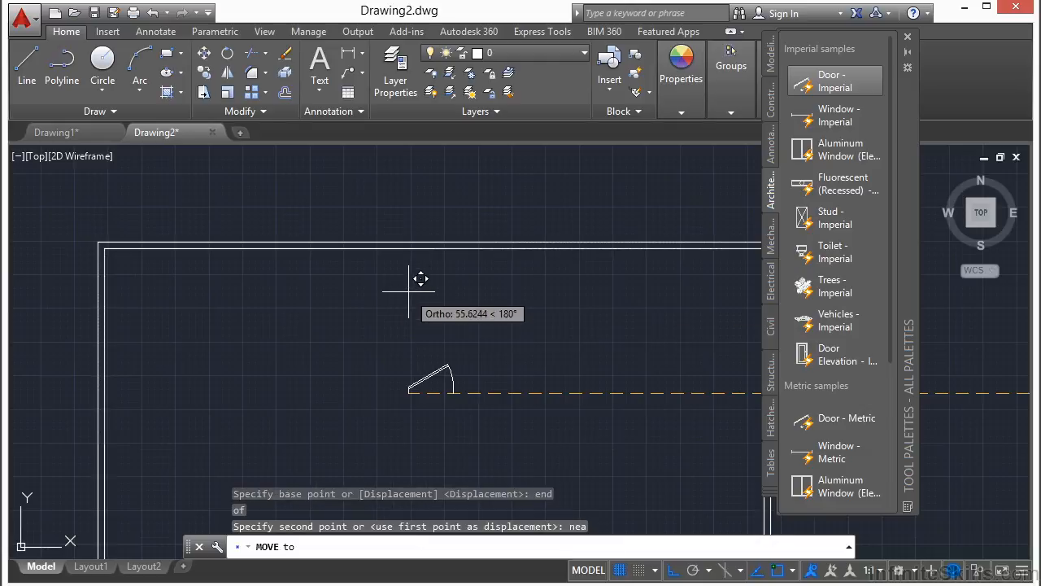
pyautogui.click(411, 245)
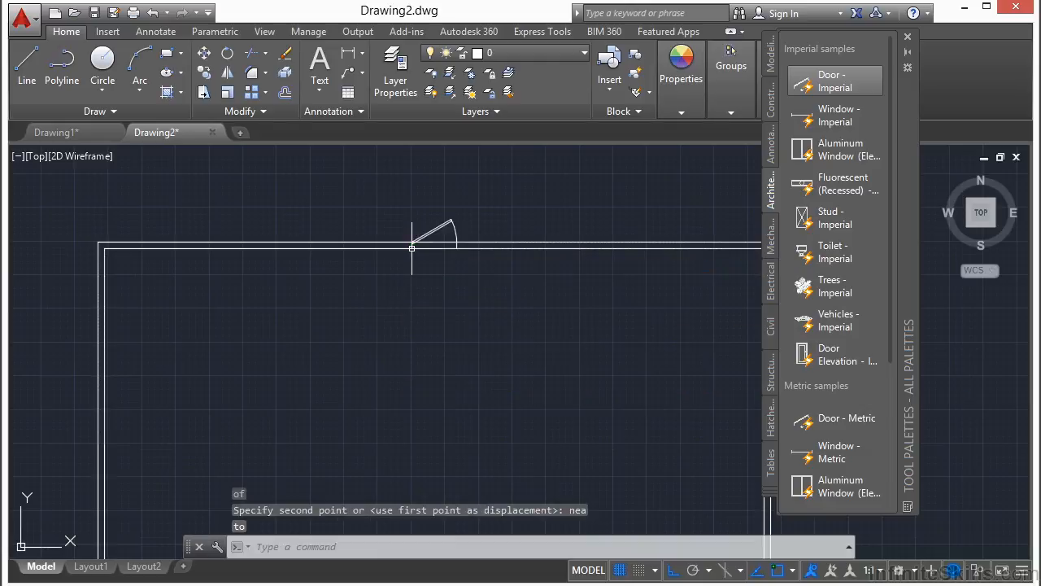
# - Trim the inner and outer lines of the upper wall across the door opening, using all objects as cutting edges
pyautogui.scroll(-2, 410, 269)
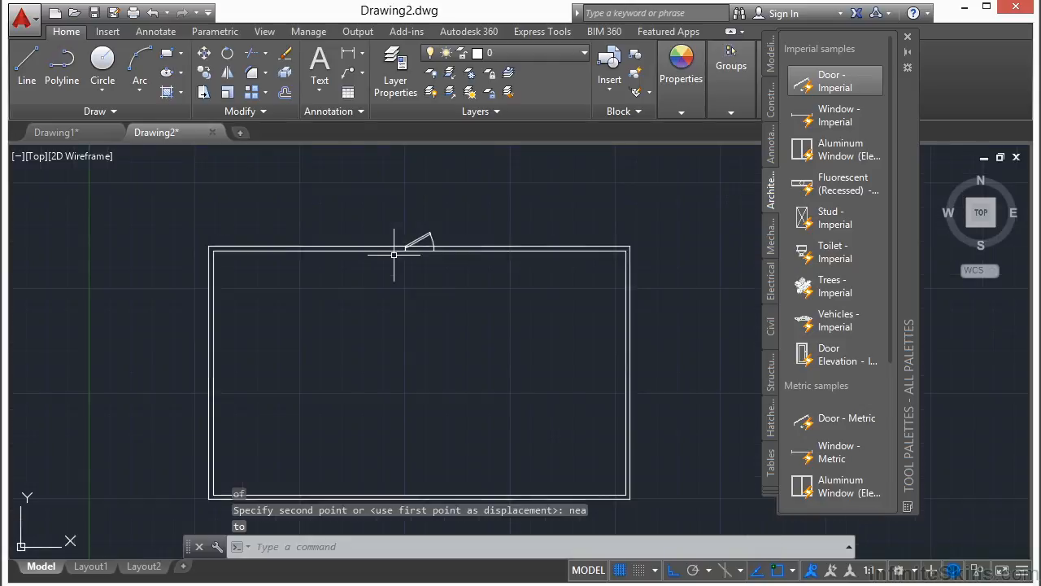
pyautogui.scroll(3, 420, 251)
pyautogui.moveTo(421, 255)
pyautogui.mouseDown(button='middle')
pyautogui.moveTo(421, 307)
pyautogui.moveTo(483, 350)
pyautogui.mouseUp(button='middle')
pyautogui.scroll(4, 414, 291)
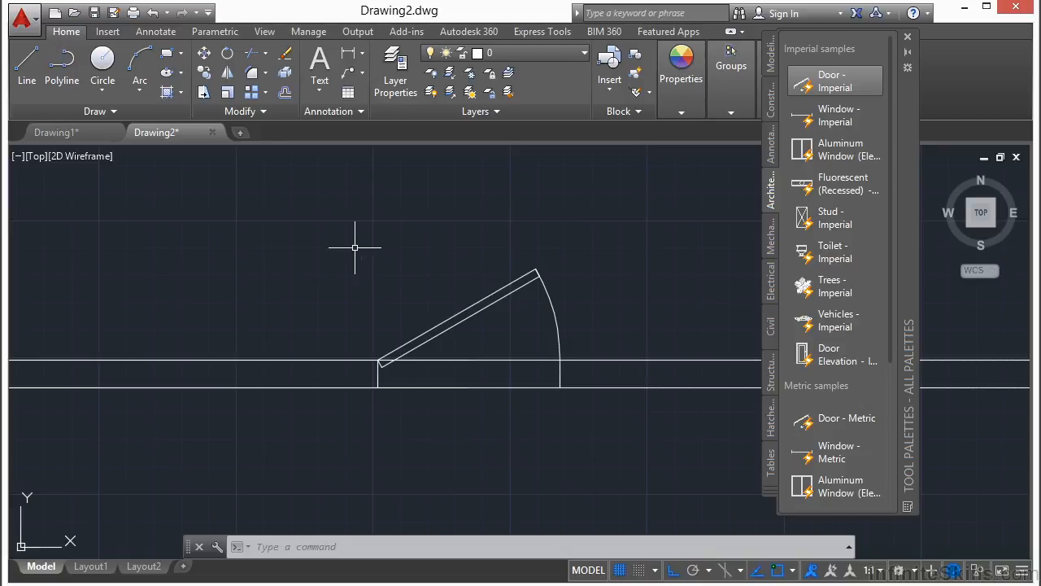
pyautogui.write('trim')
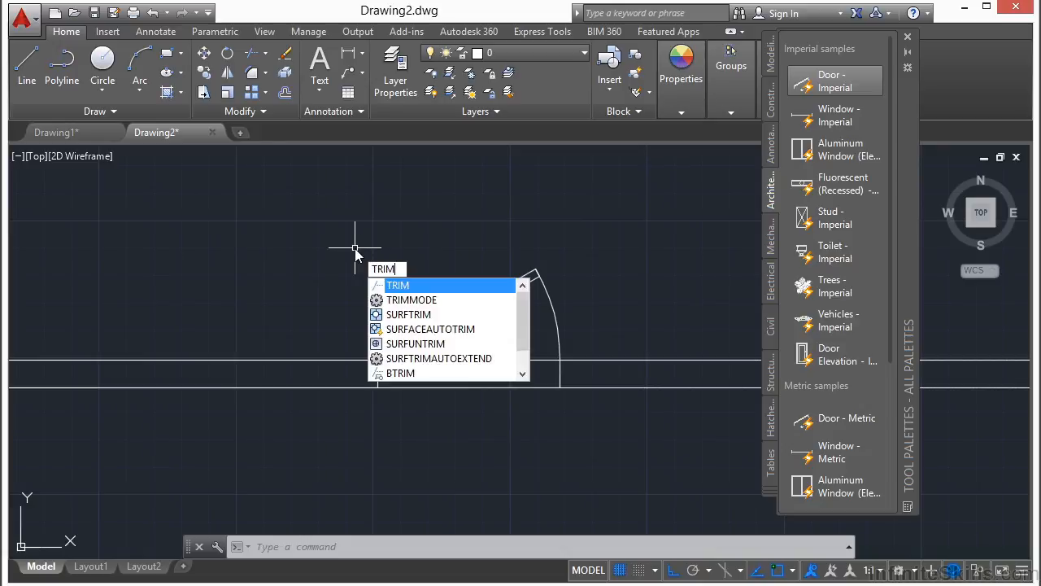
pyautogui.press('Return')
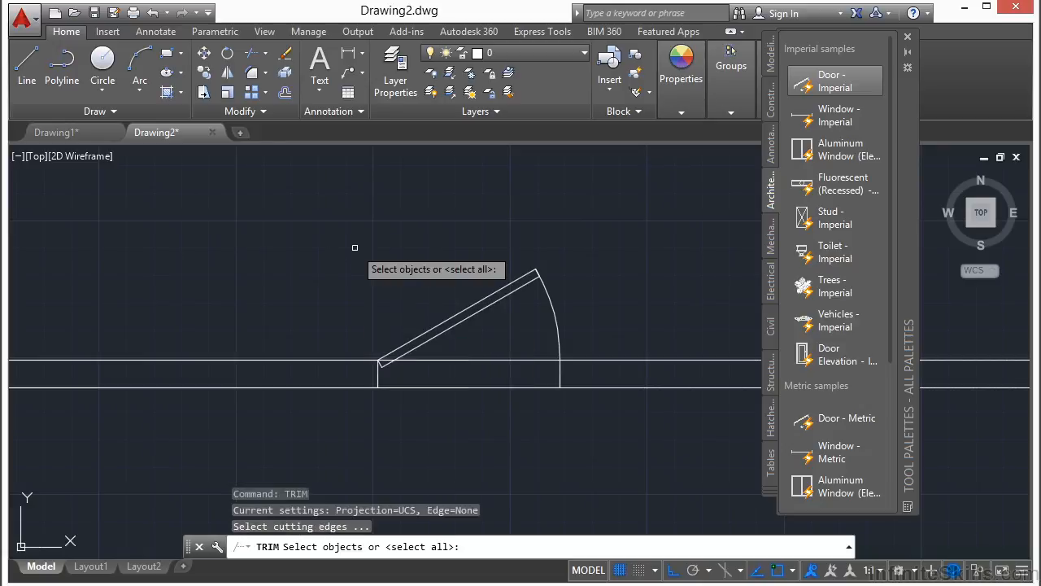
pyautogui.click(286, 202)
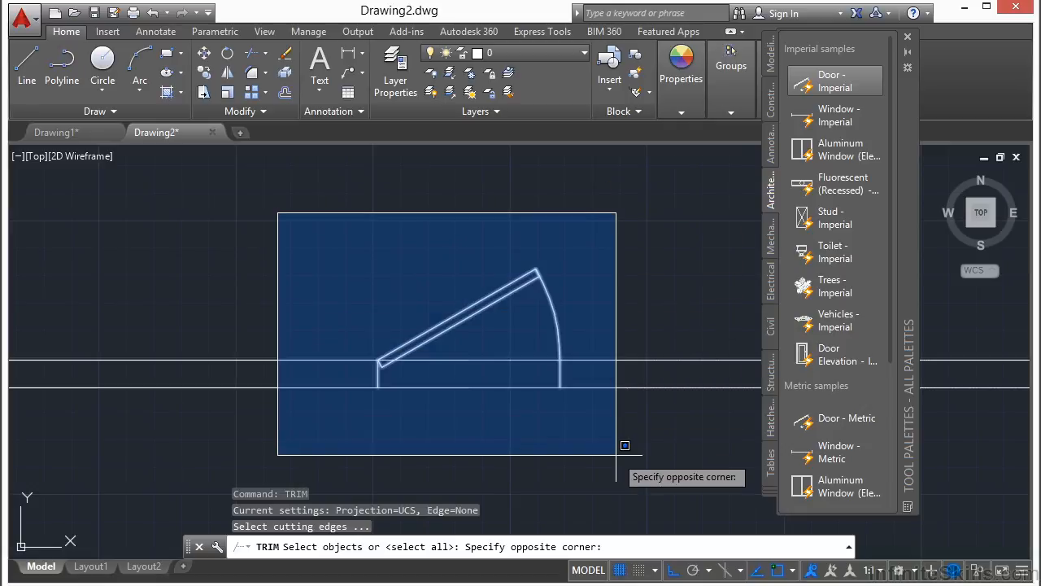
pyautogui.click(617, 449)
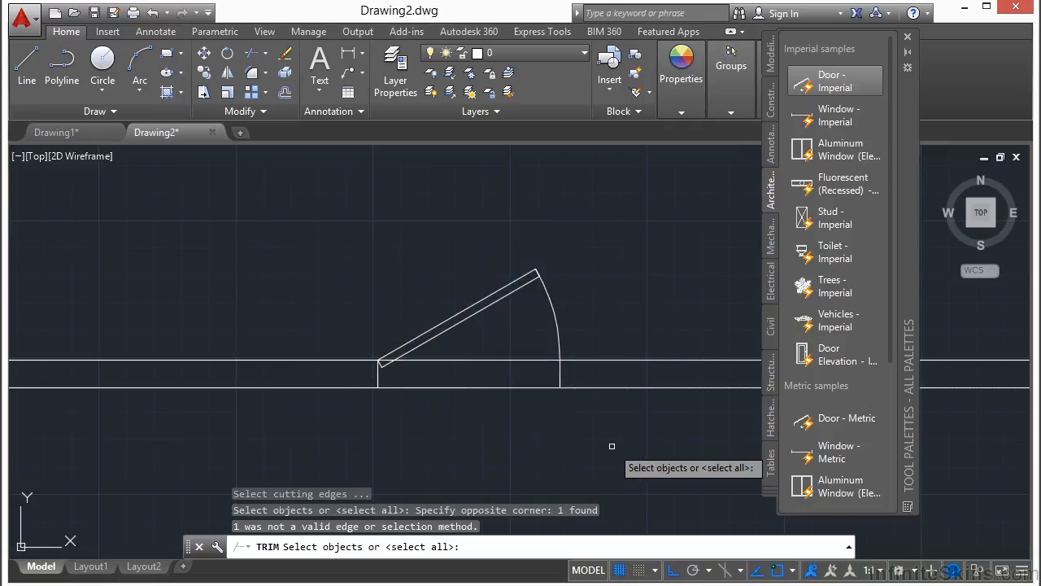
pyautogui.press('Return')
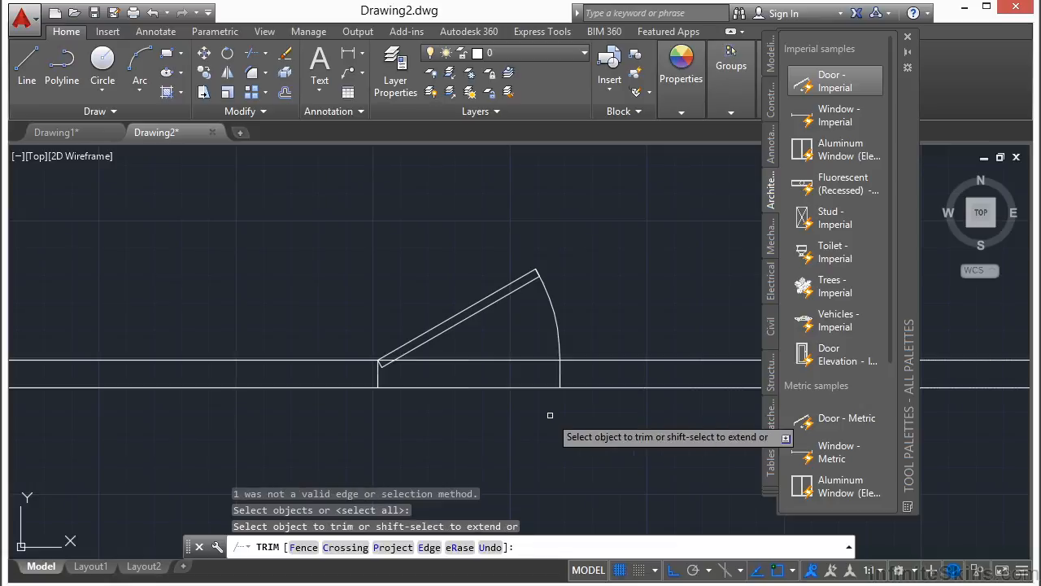
pyautogui.click(509, 388)
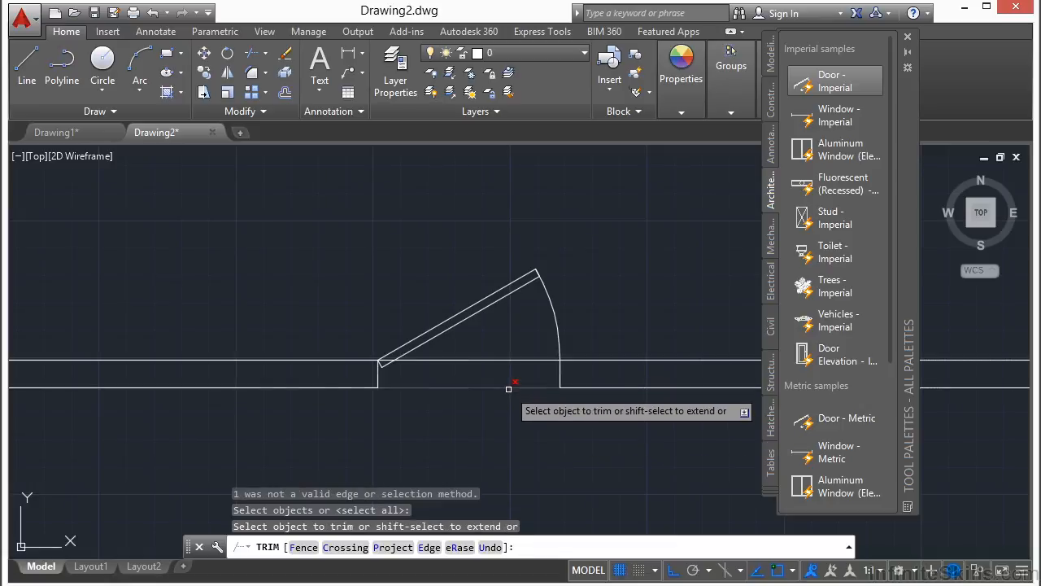
pyautogui.click(506, 360)
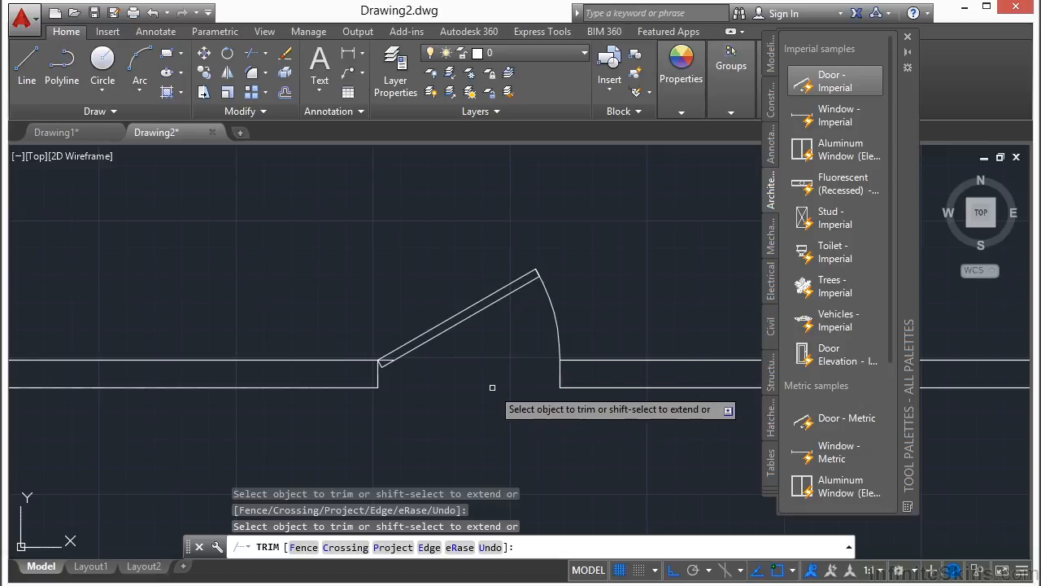
# - Trim the leftover wall line fragment inside the door leaf at the hinge corner and end the Trim command
pyautogui.scroll(5, 394, 360)
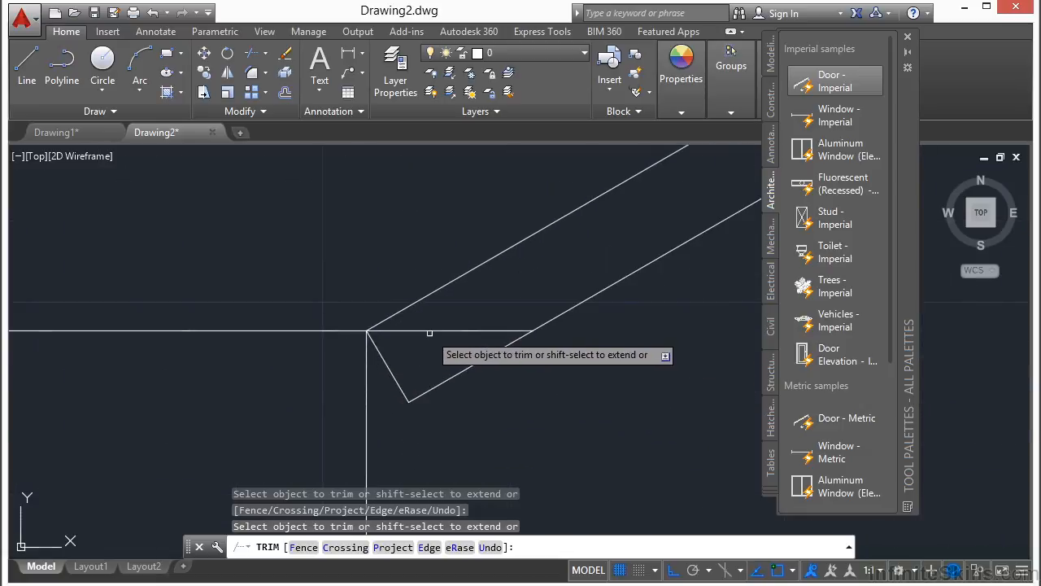
pyautogui.click(429, 332)
pyautogui.scroll(-5, 431, 346)
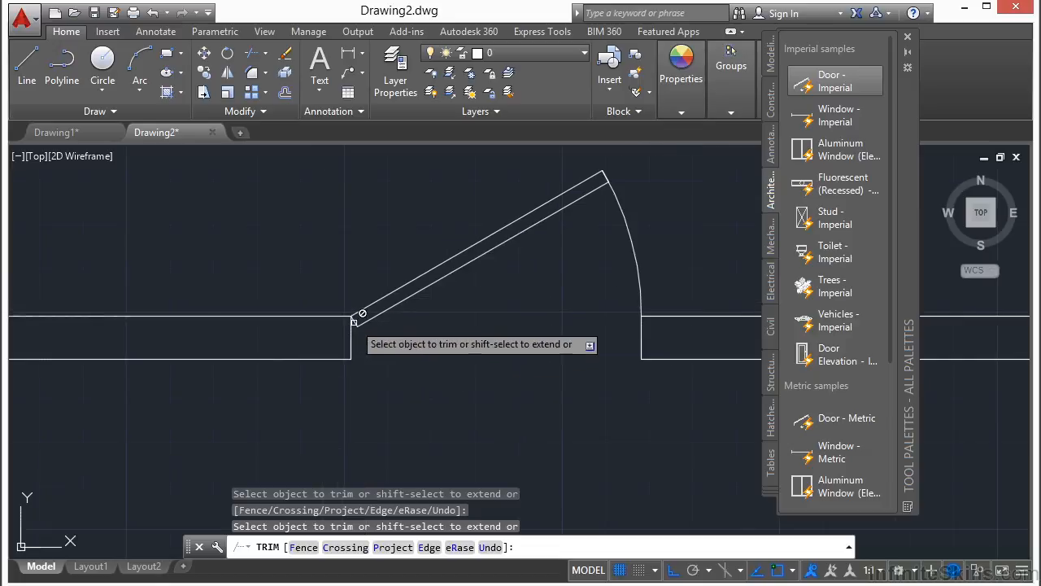
pyautogui.rightClick(433, 352)
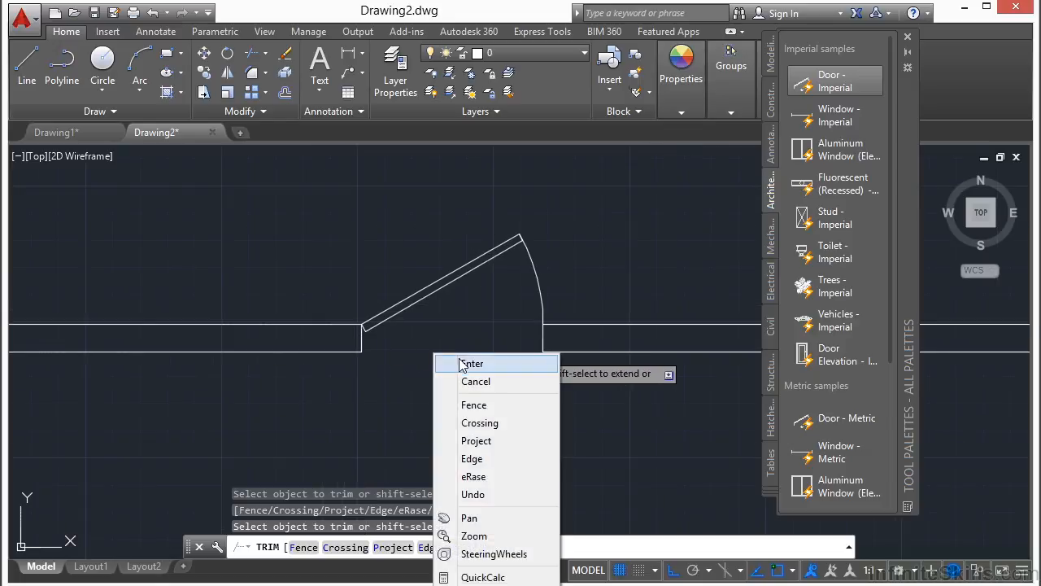
pyautogui.click(470, 364)
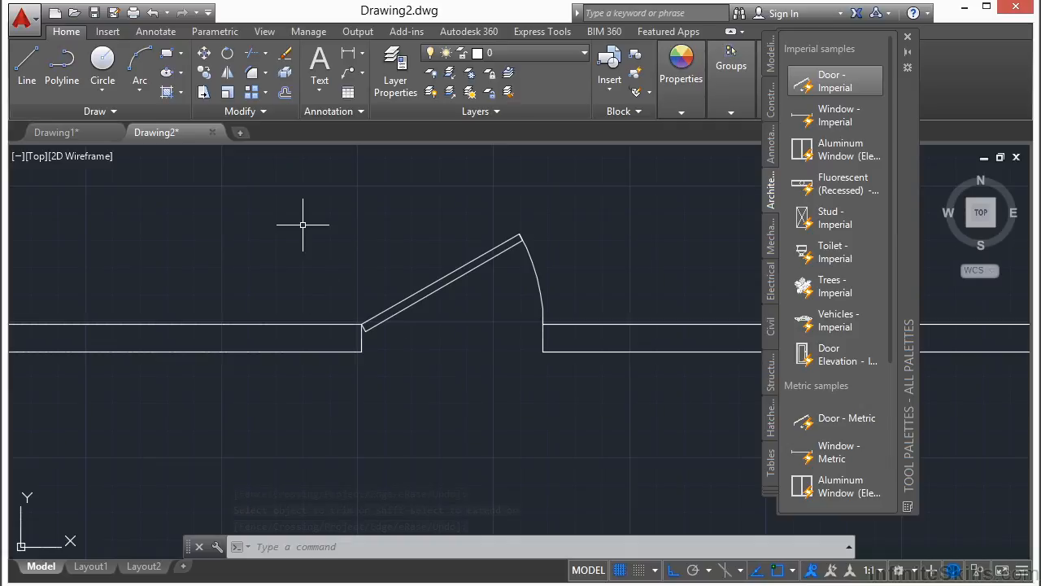
pyautogui.scroll(-4, 533, 202)
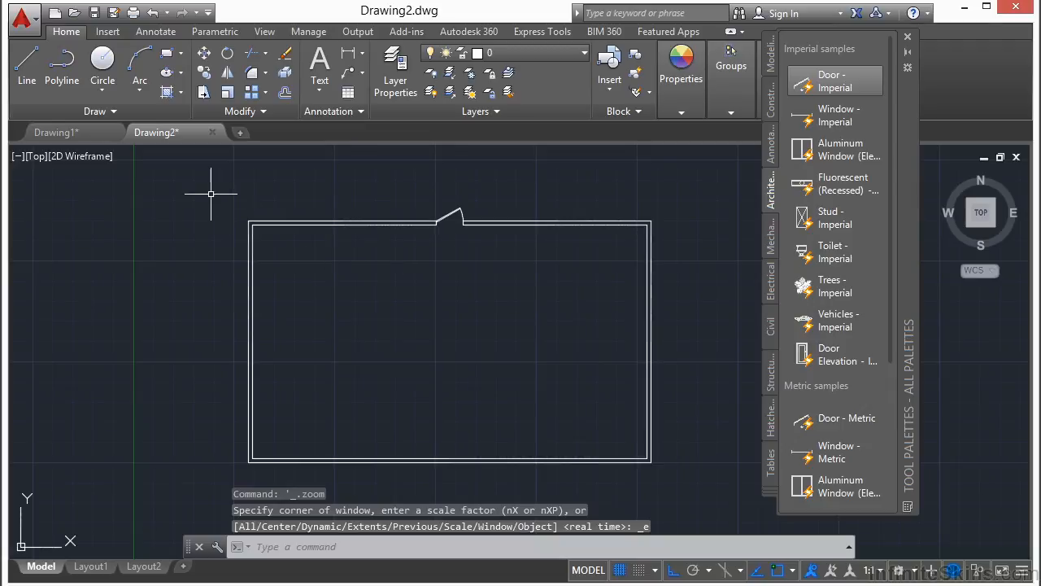